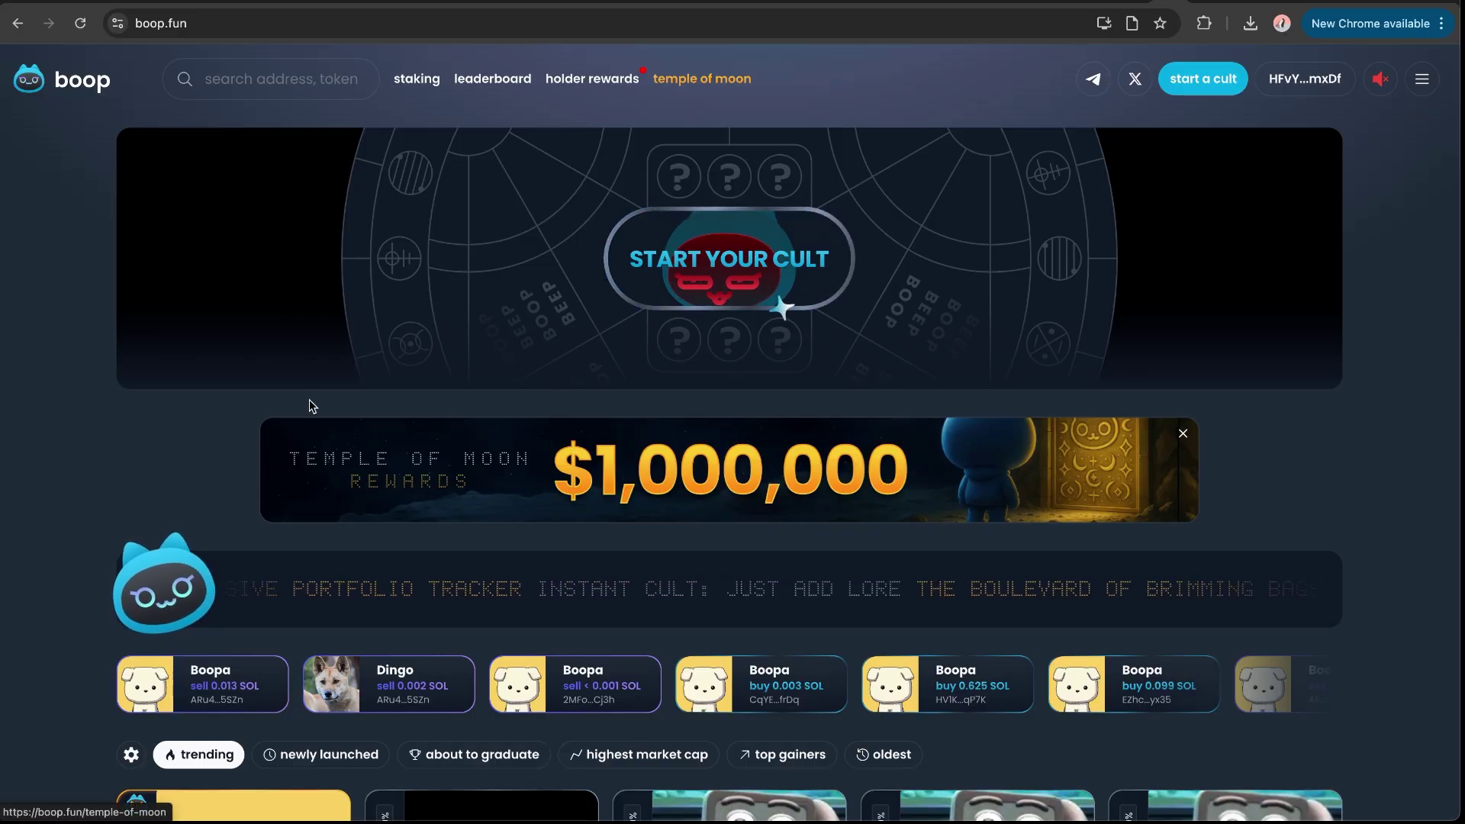
- Browse the trending token cards on the home page and return to the page's beginning
scroll(140, 455, "down", 5)
scroll(140, 462, "down", 3)
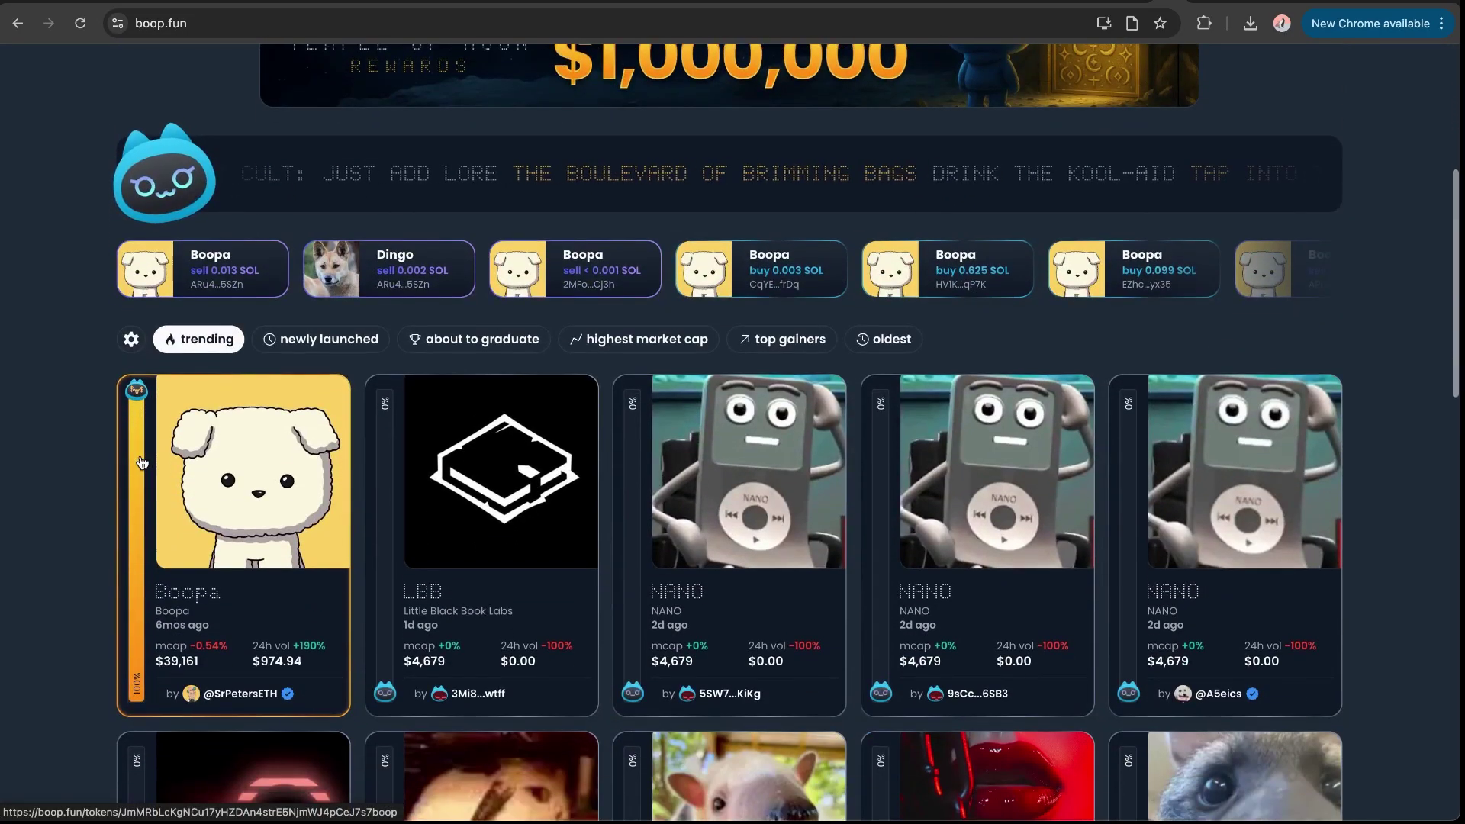
scroll(140, 462, "down", 3)
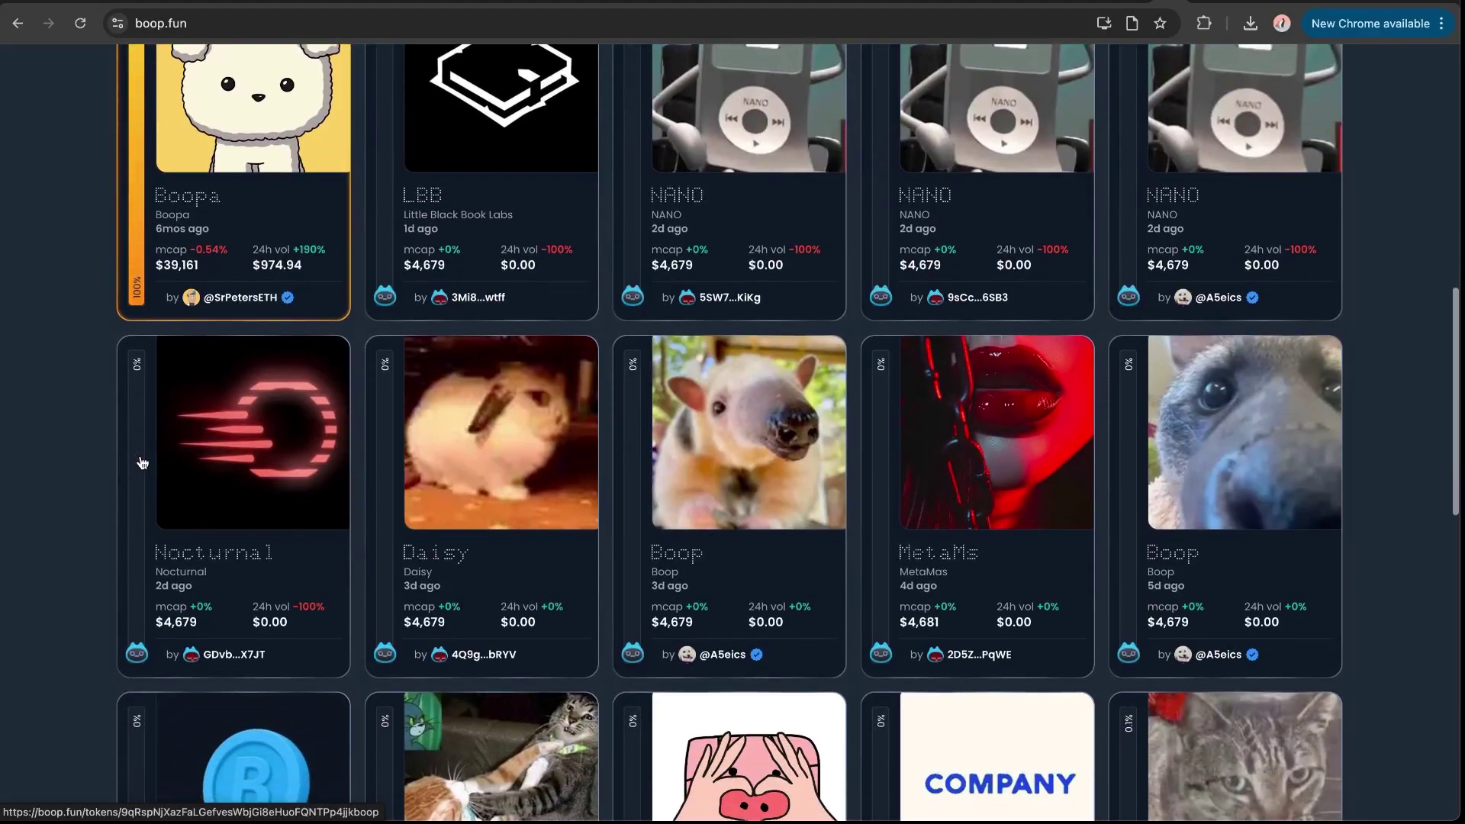
scroll(140, 463, "down", 7)
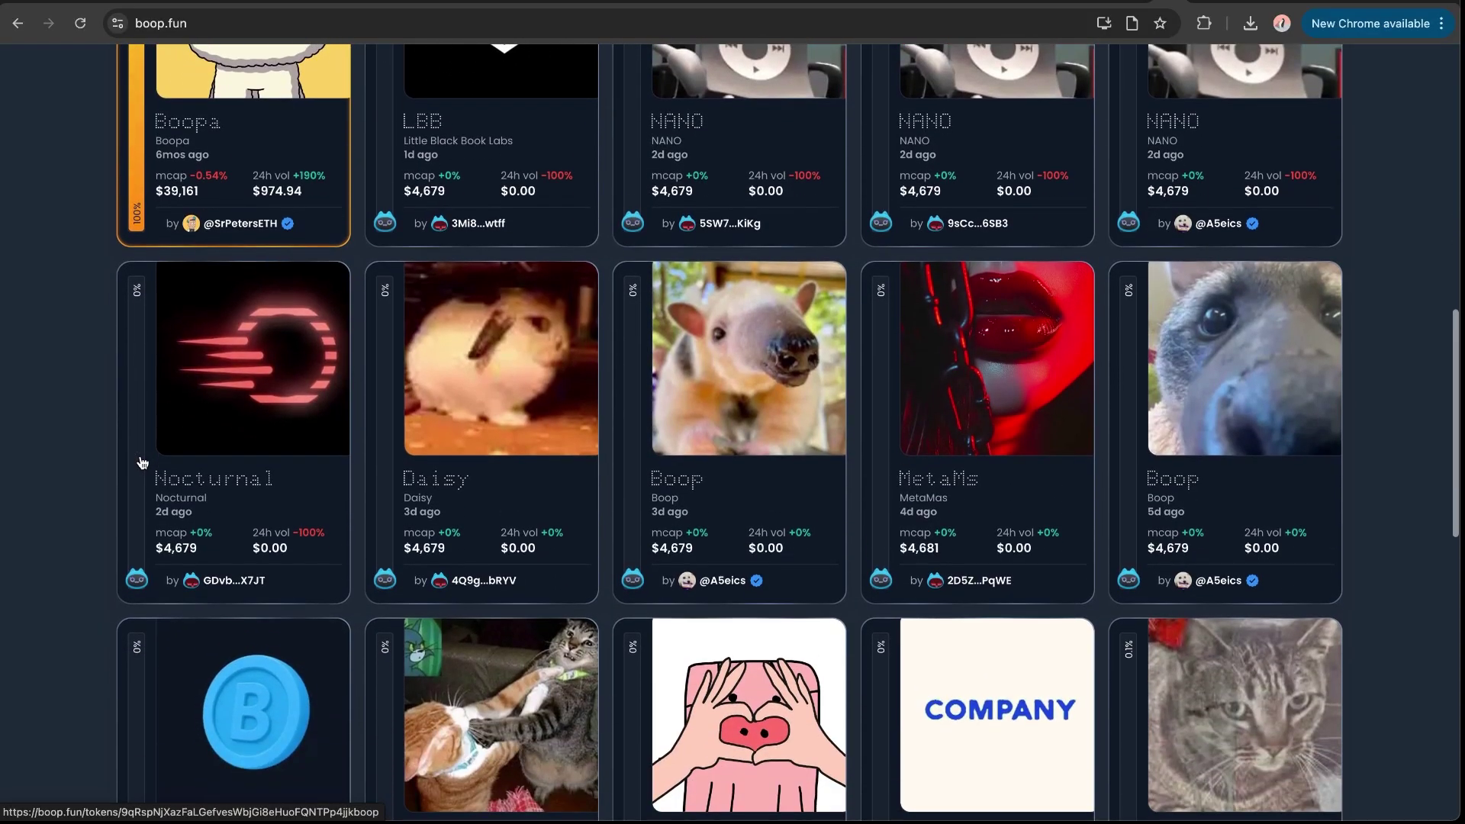
scroll(140, 462, "down", 8)
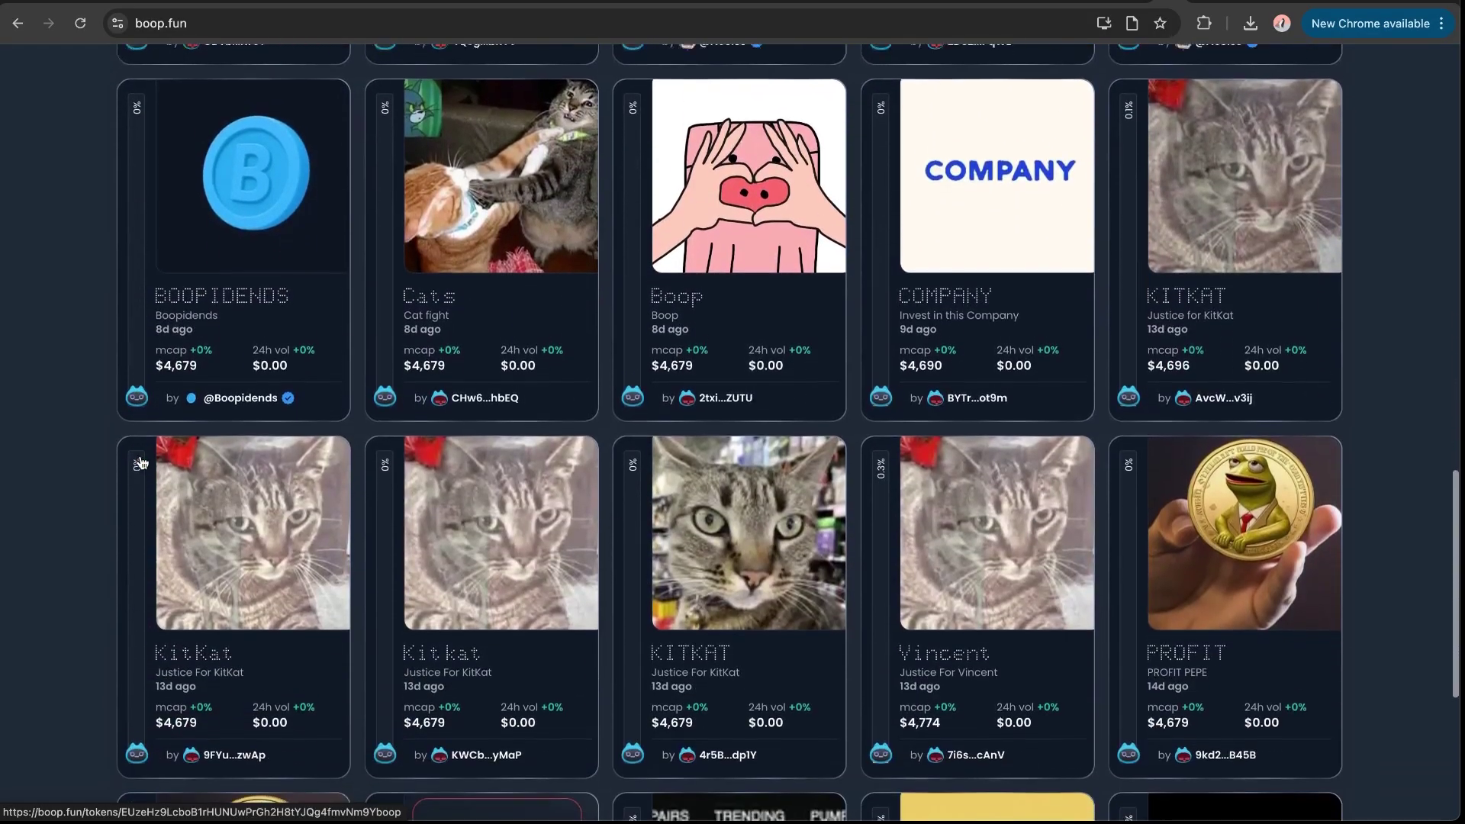
scroll(142, 463, "up", 14)
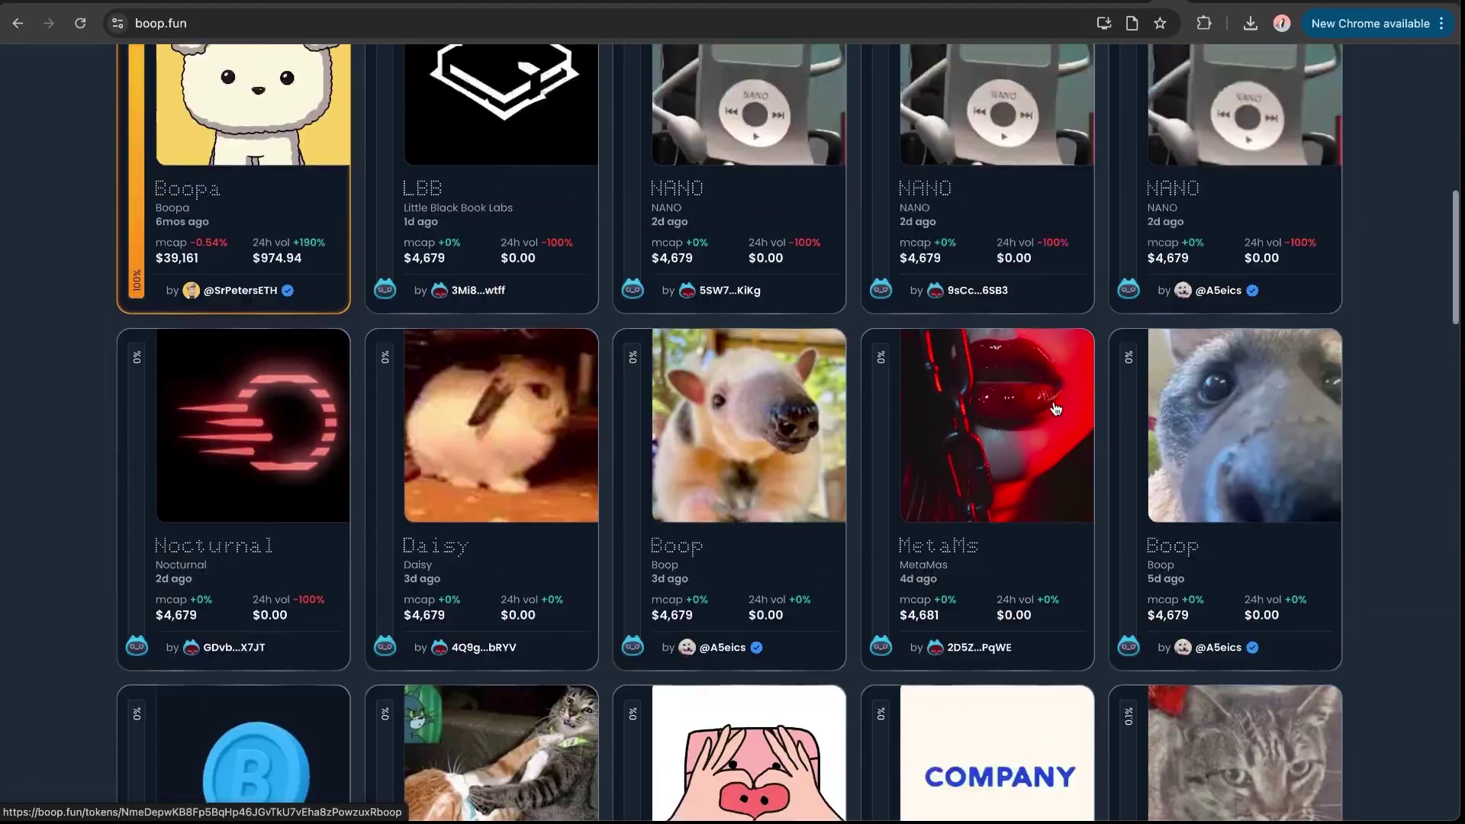
scroll(890, 435, "up", 13)
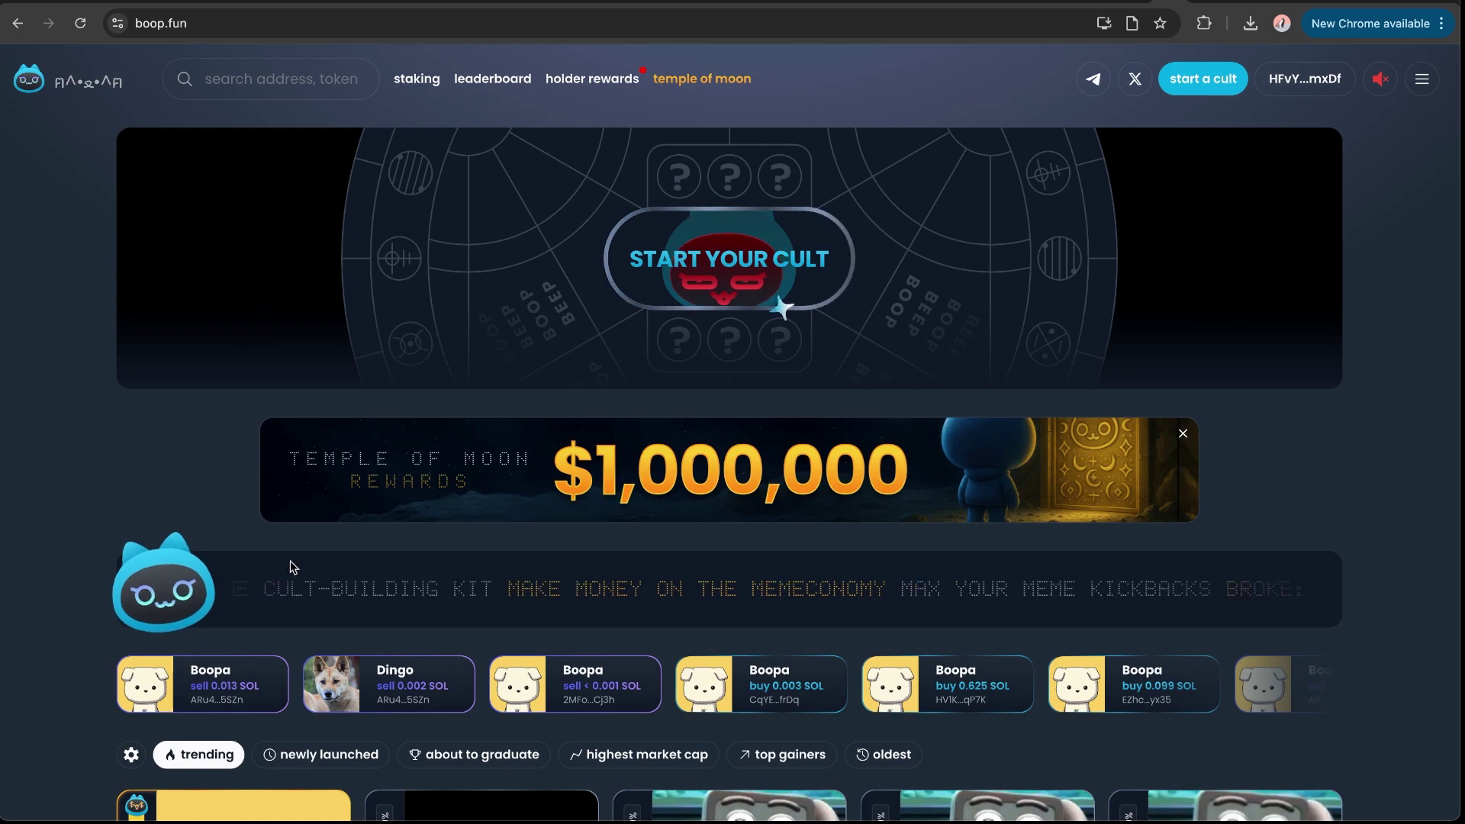
- Open the Boopa token page from the trending list and examine its chart and graduation status
scroll(380, 524, "down", 2)
scroll(382, 527, "down", 1)
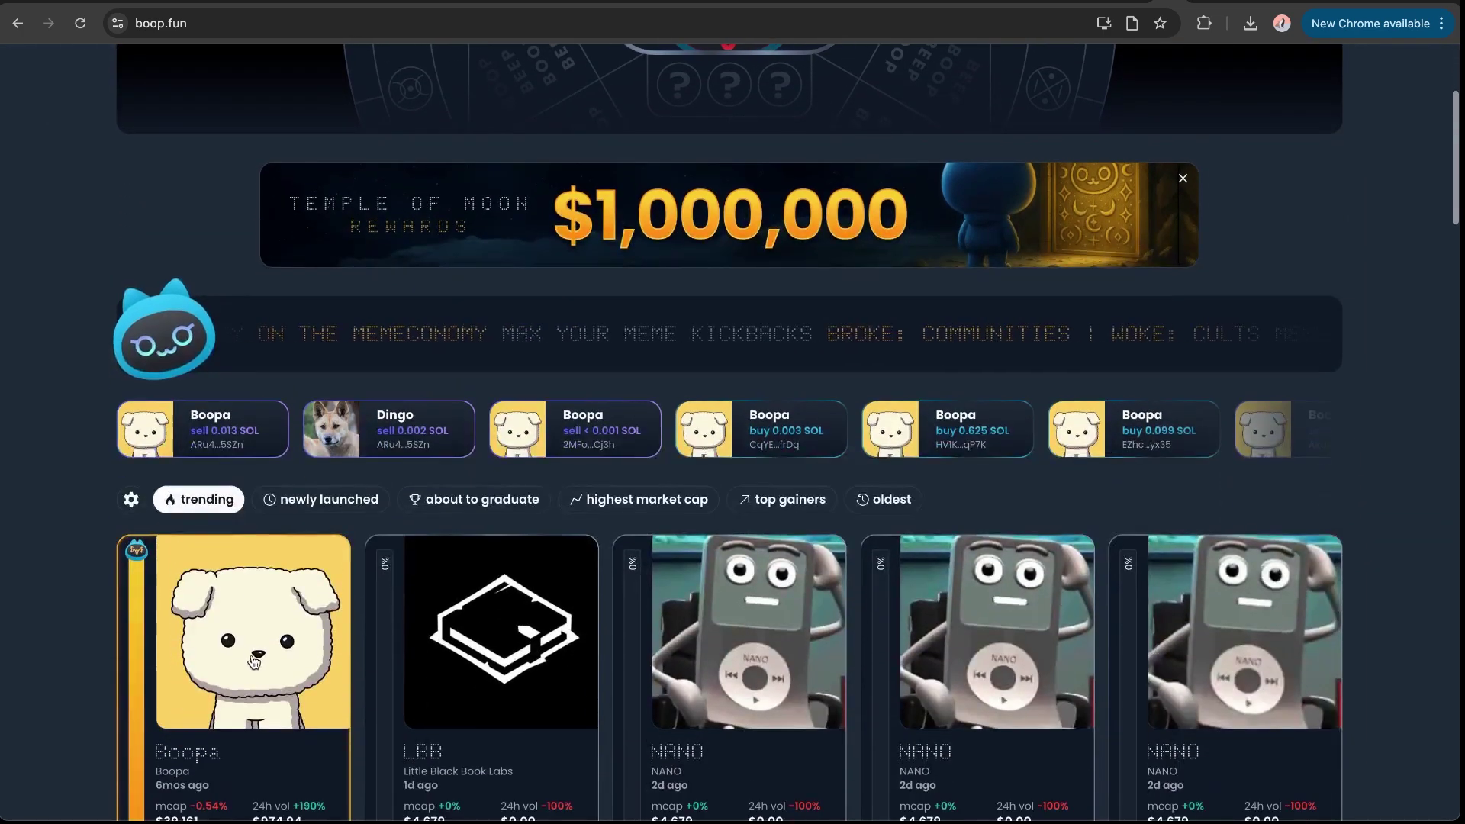
left_click(280, 400)
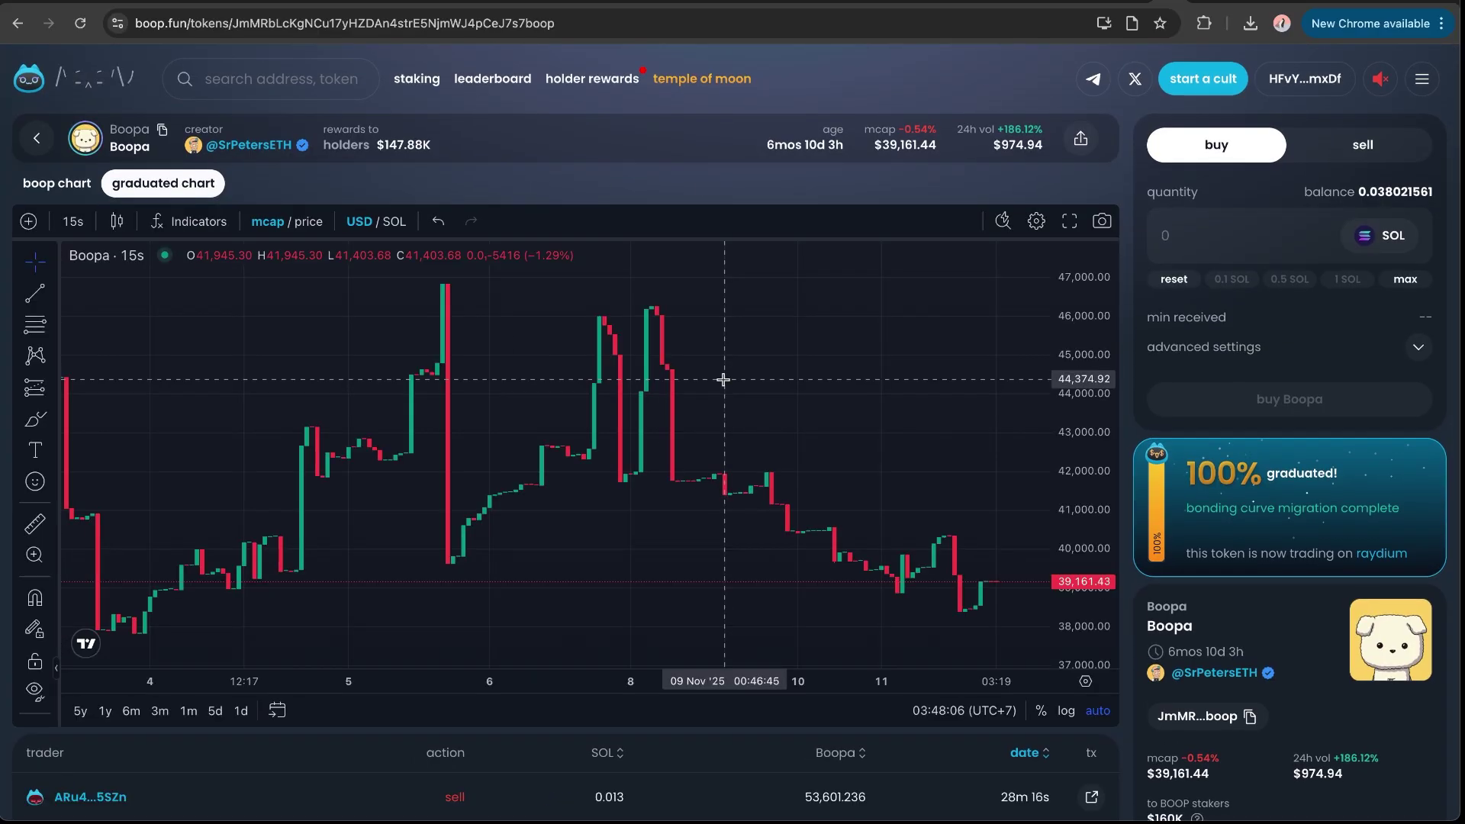
scroll(723, 380, "down", 2)
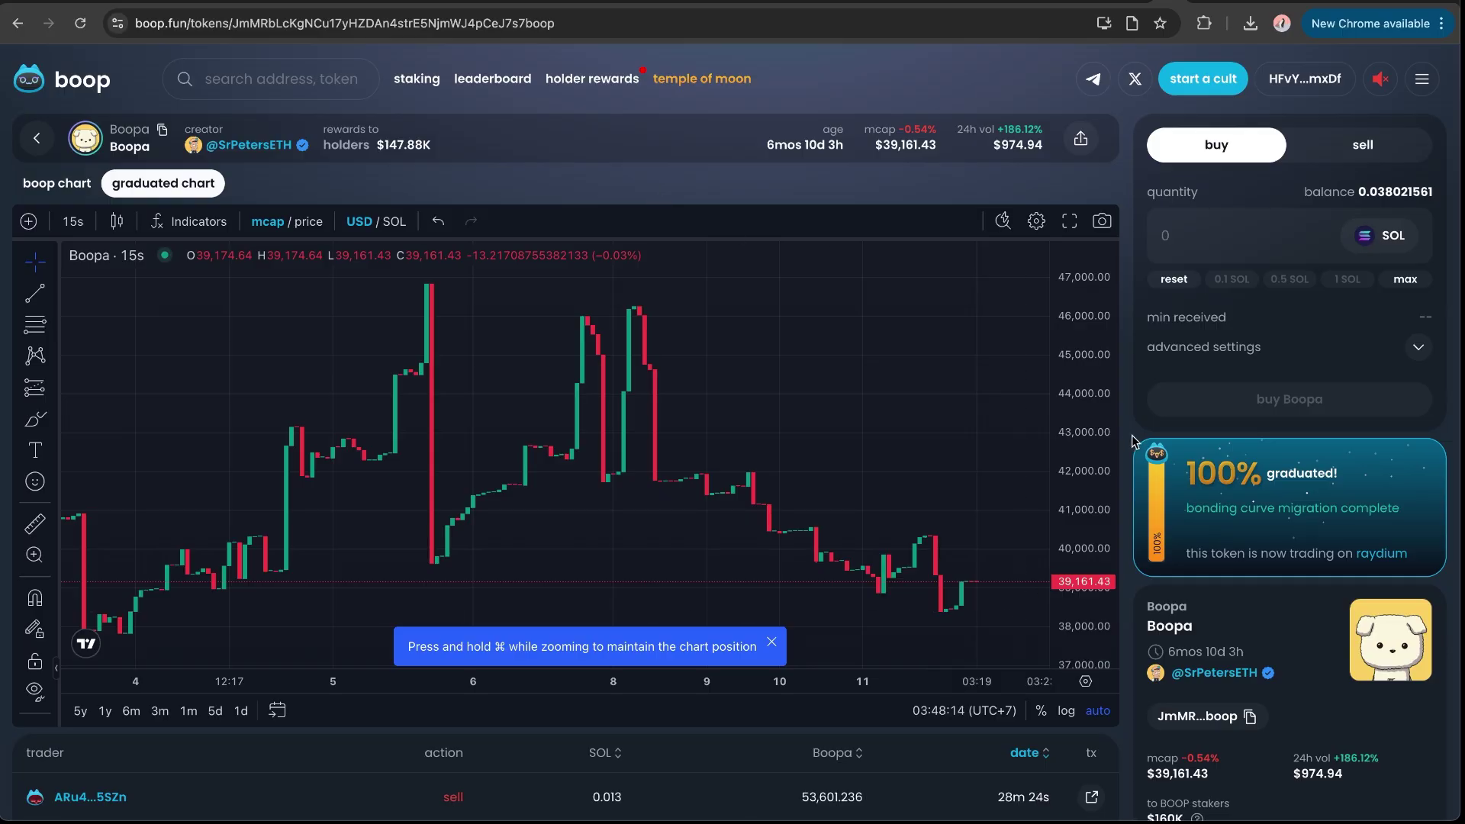
scroll(1127, 441, "down", 3)
scroll(1127, 441, "up", 1)
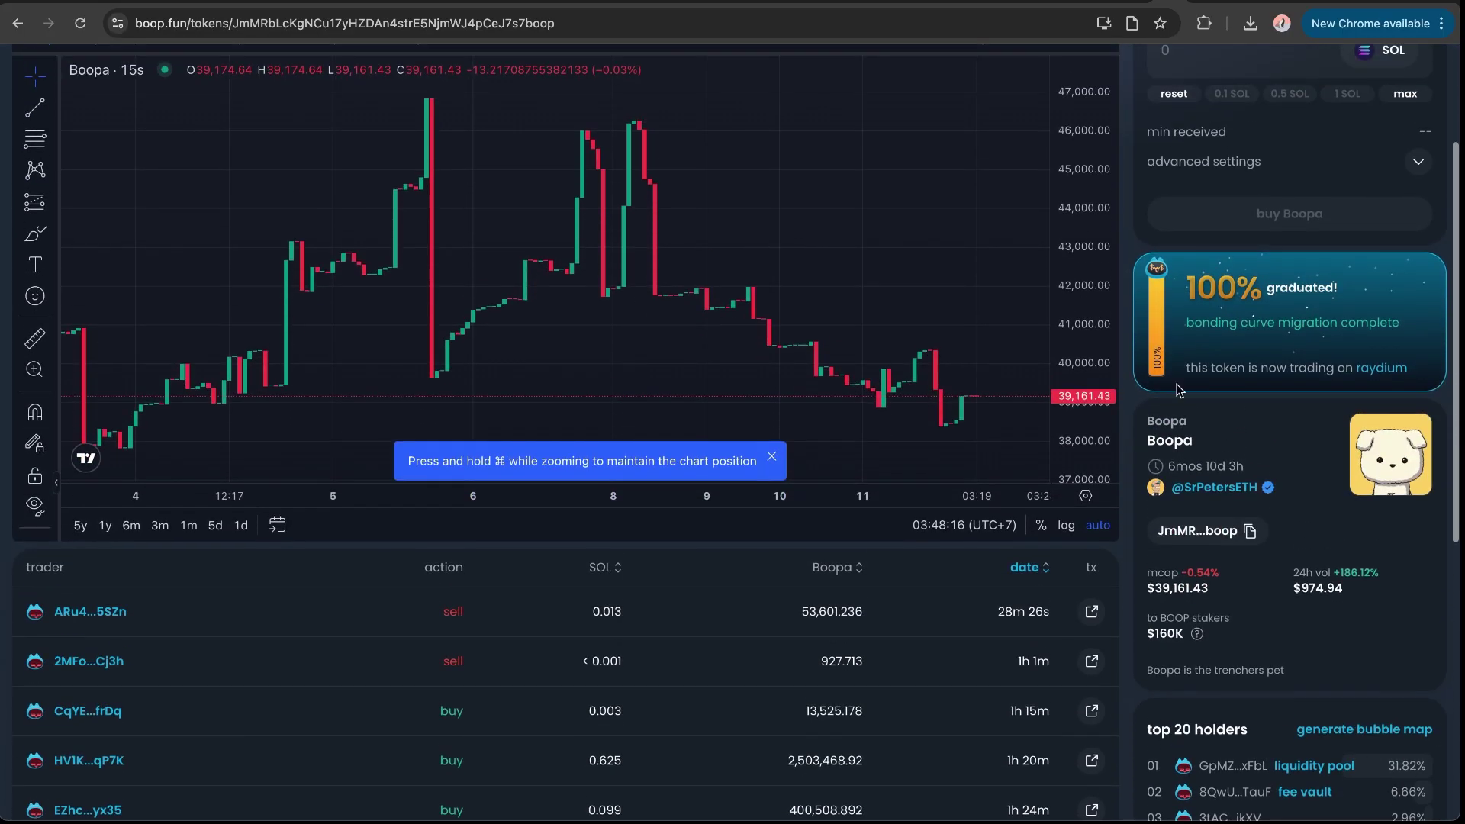
left_click_drag(1355, 288, 1213, 289)
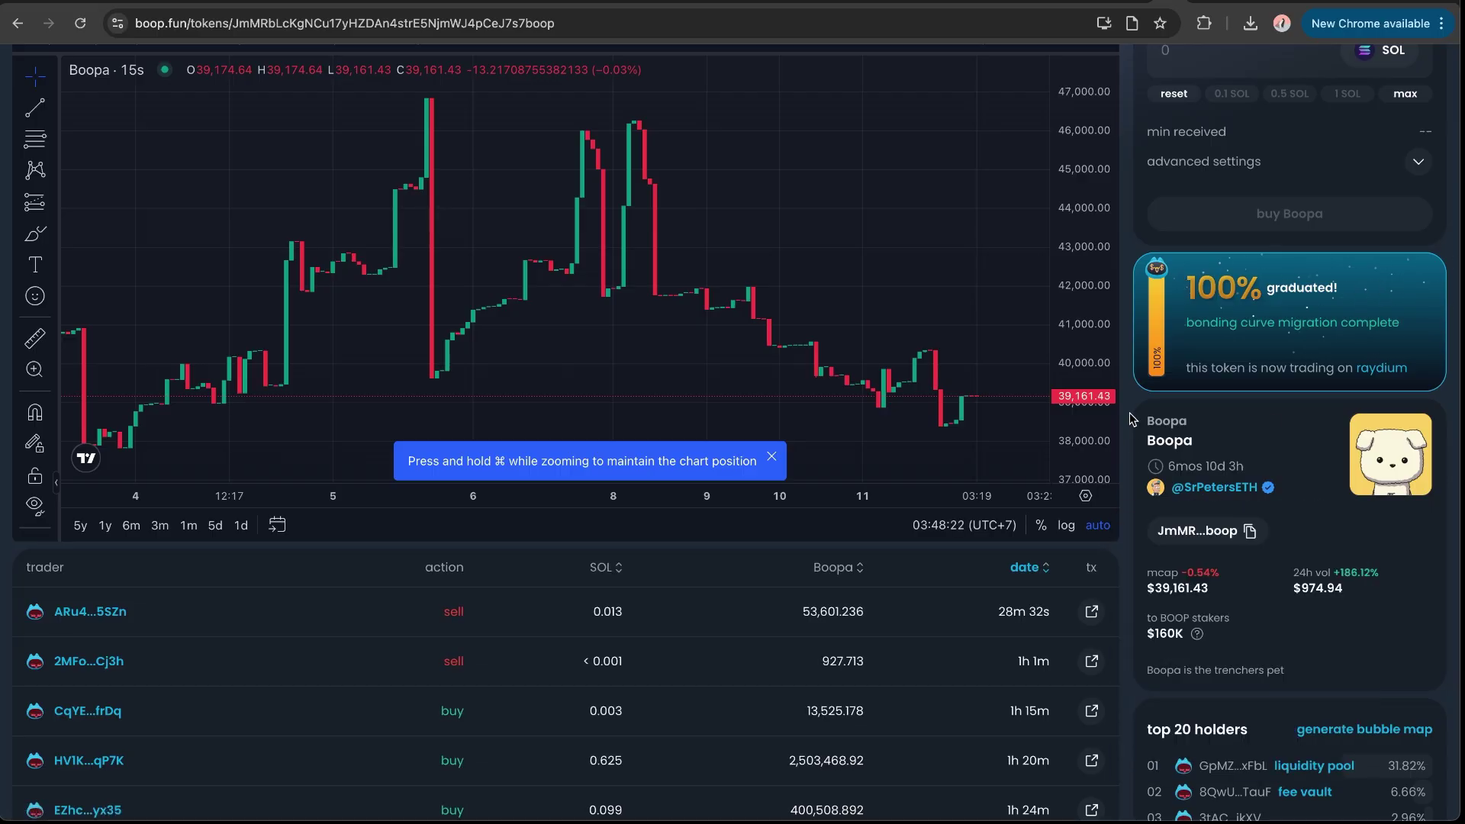
- Zoom out the Boopa market cap chart to examine its price history back to October
left_click_drag(1098, 110, 1098, 137)
scroll(1022, 114, "down", 3)
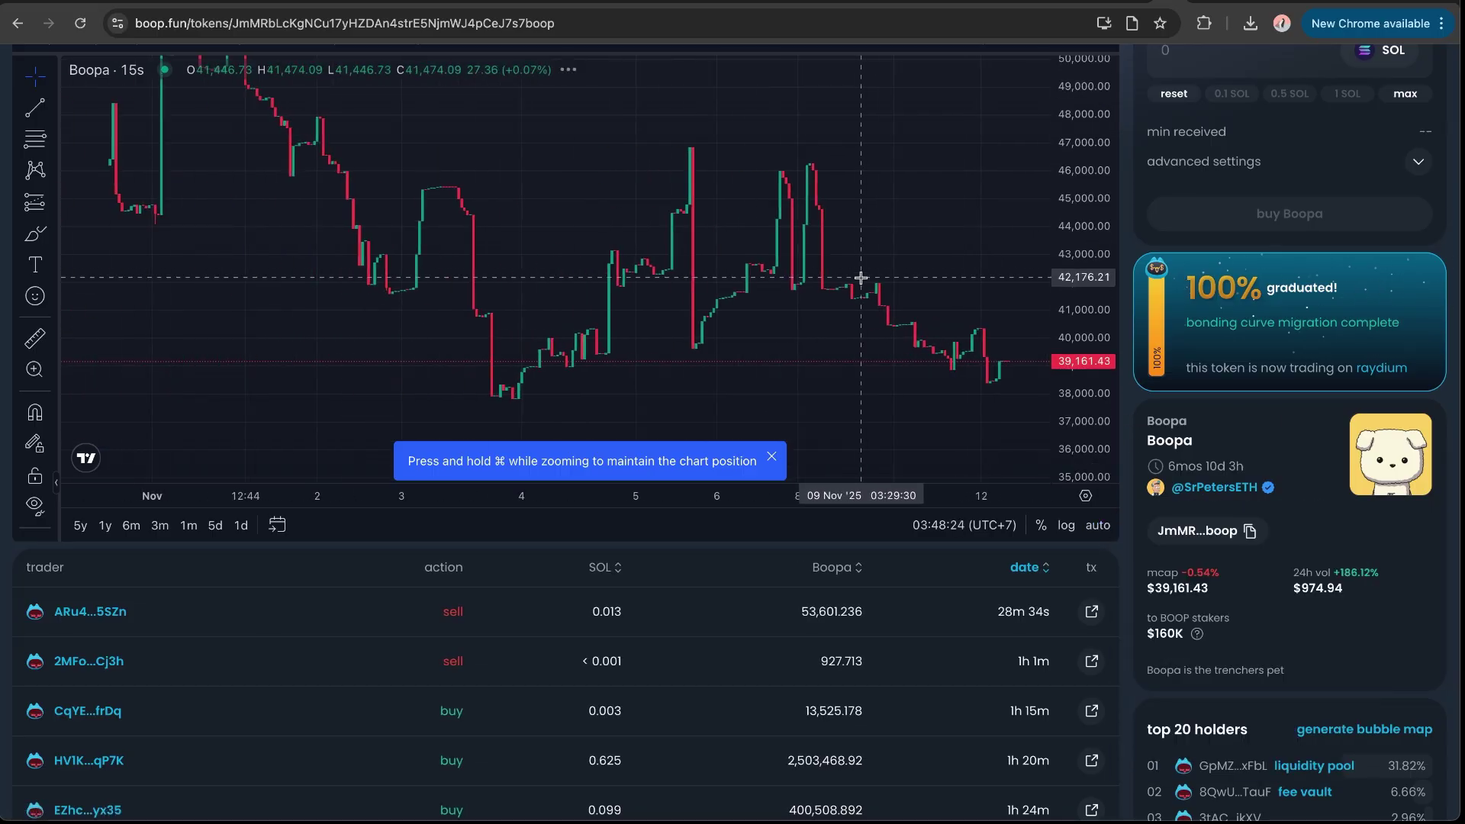
scroll(753, 262, "down", 3)
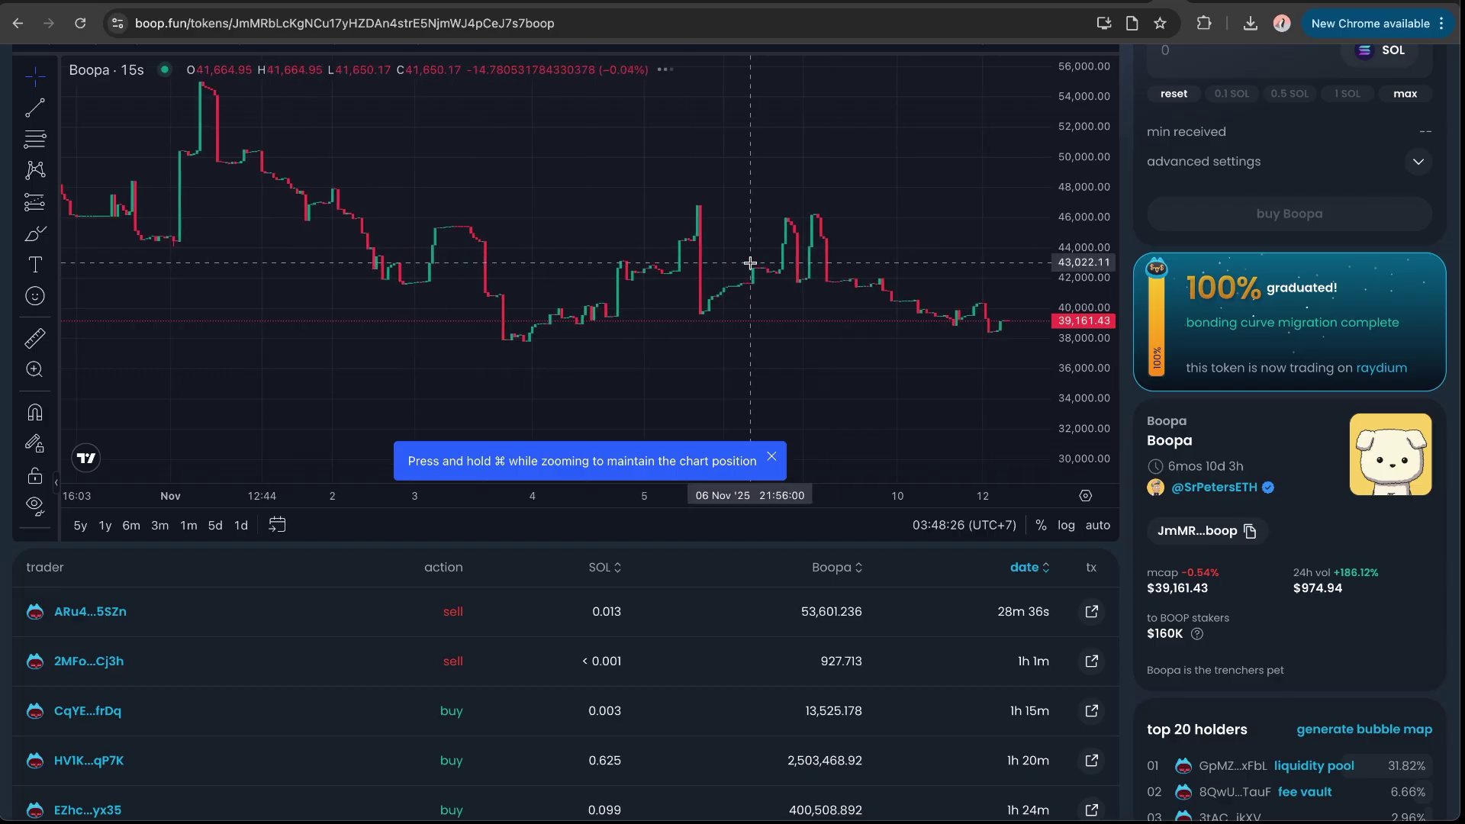
scroll(641, 114, "down", 3)
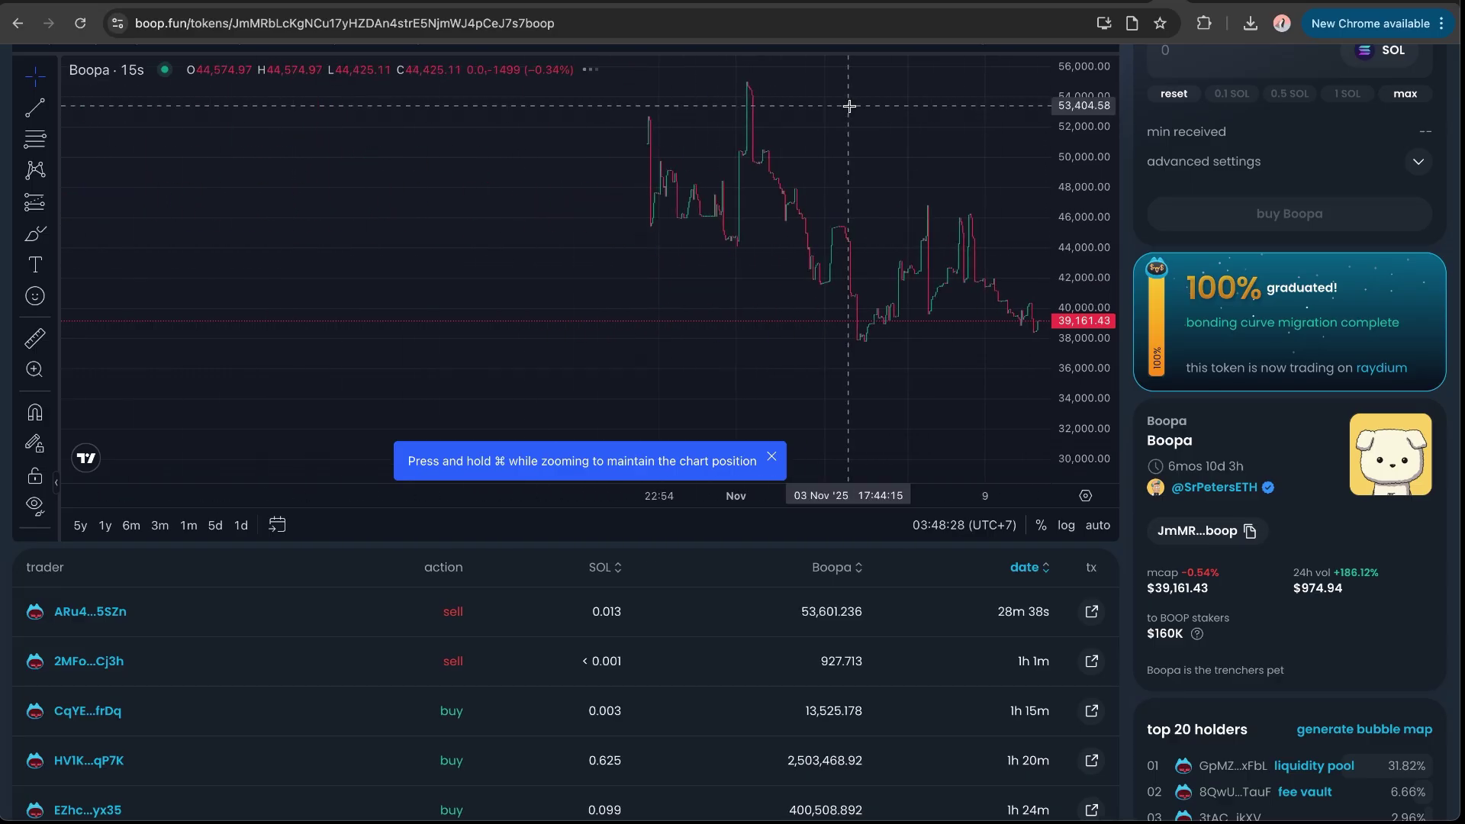
scroll(1069, 84, "down", 3)
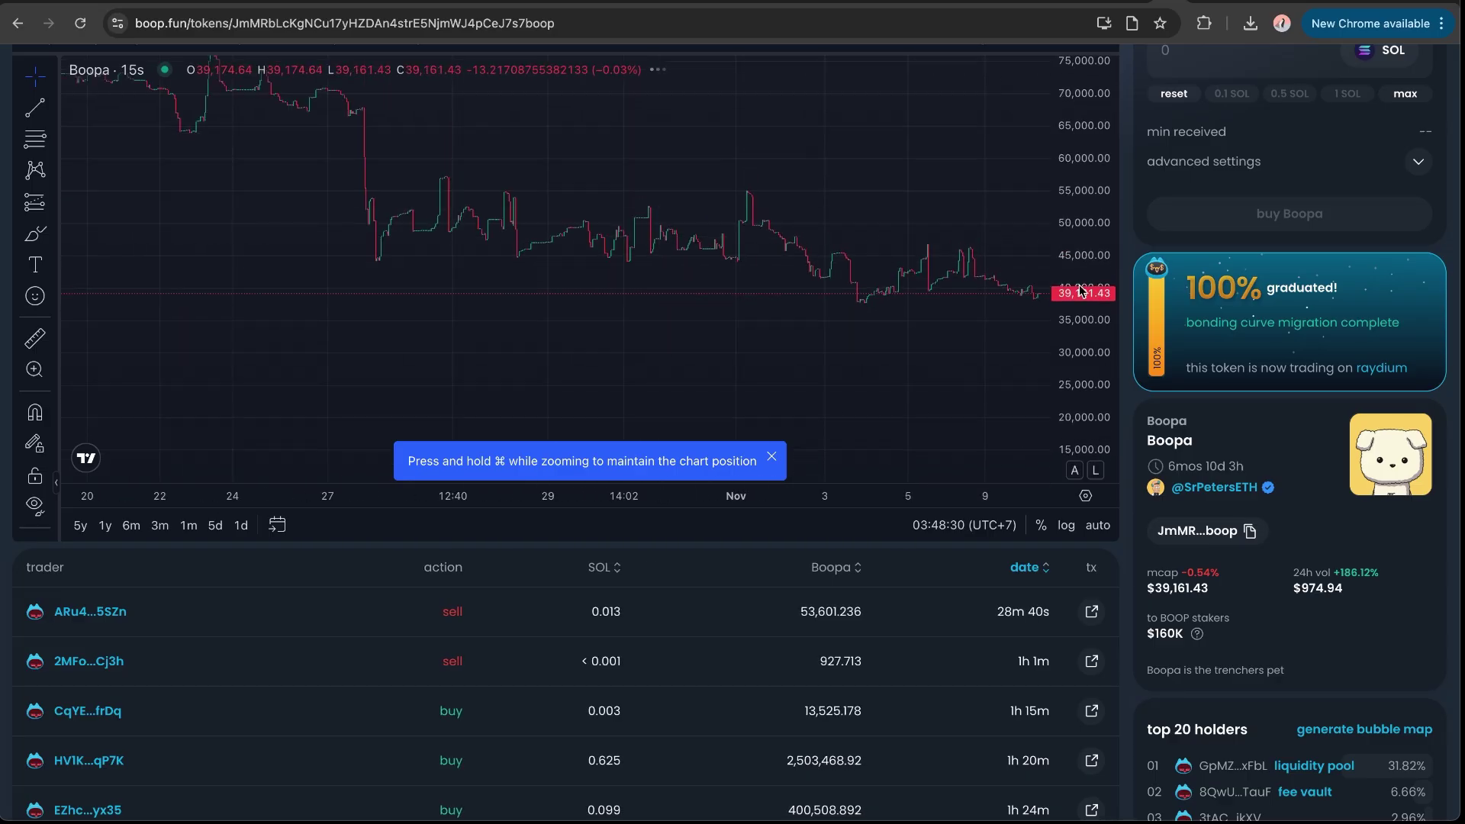
scroll(1079, 112, "down", 2)
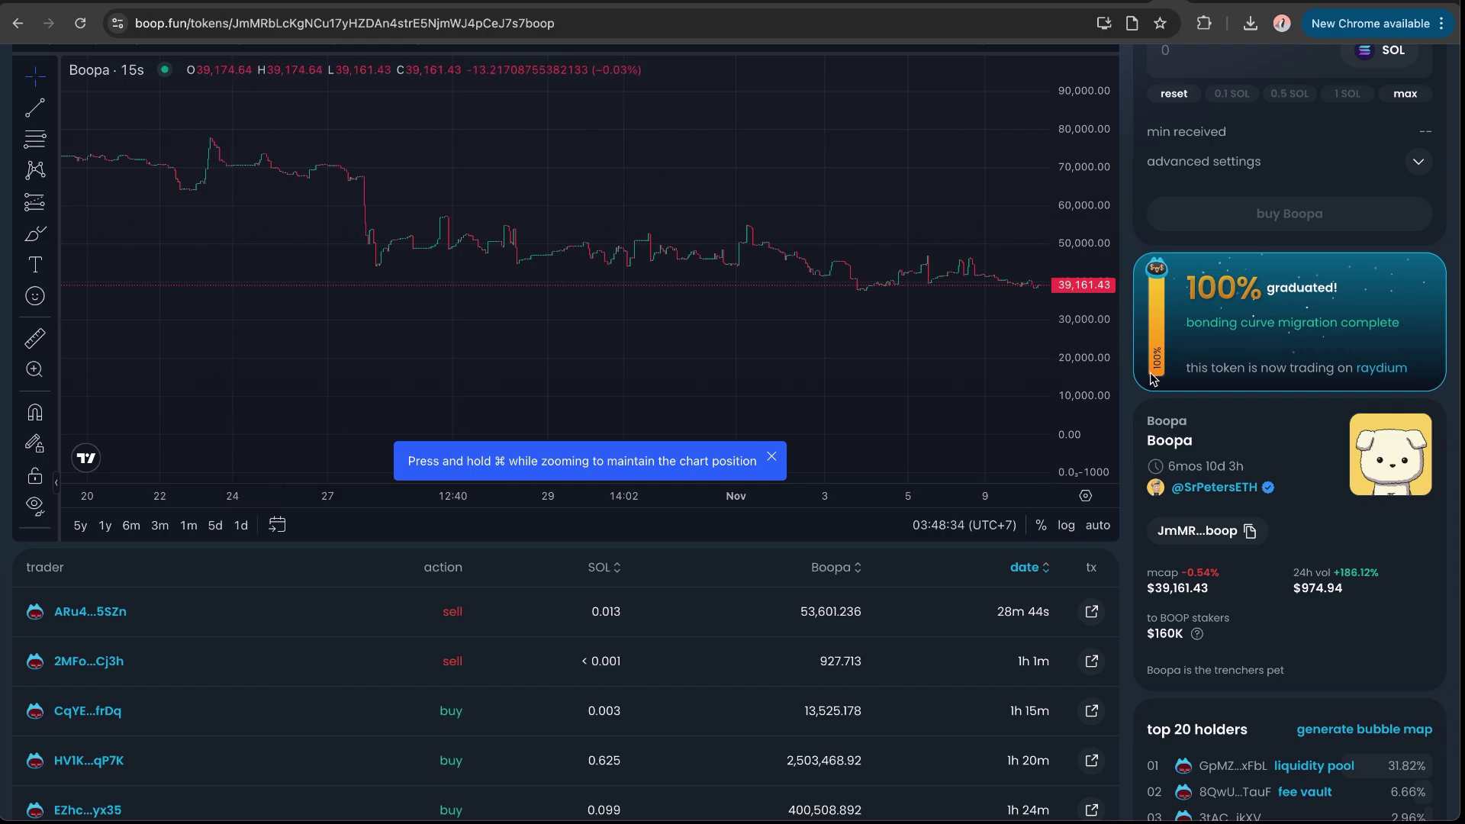
- Examine Boopa's creator profile preview, its trade list and its top 20 holders
scroll(1261, 371, "down", 4)
mouse_move(1224, 354)
scroll(1224, 351, "up", 1)
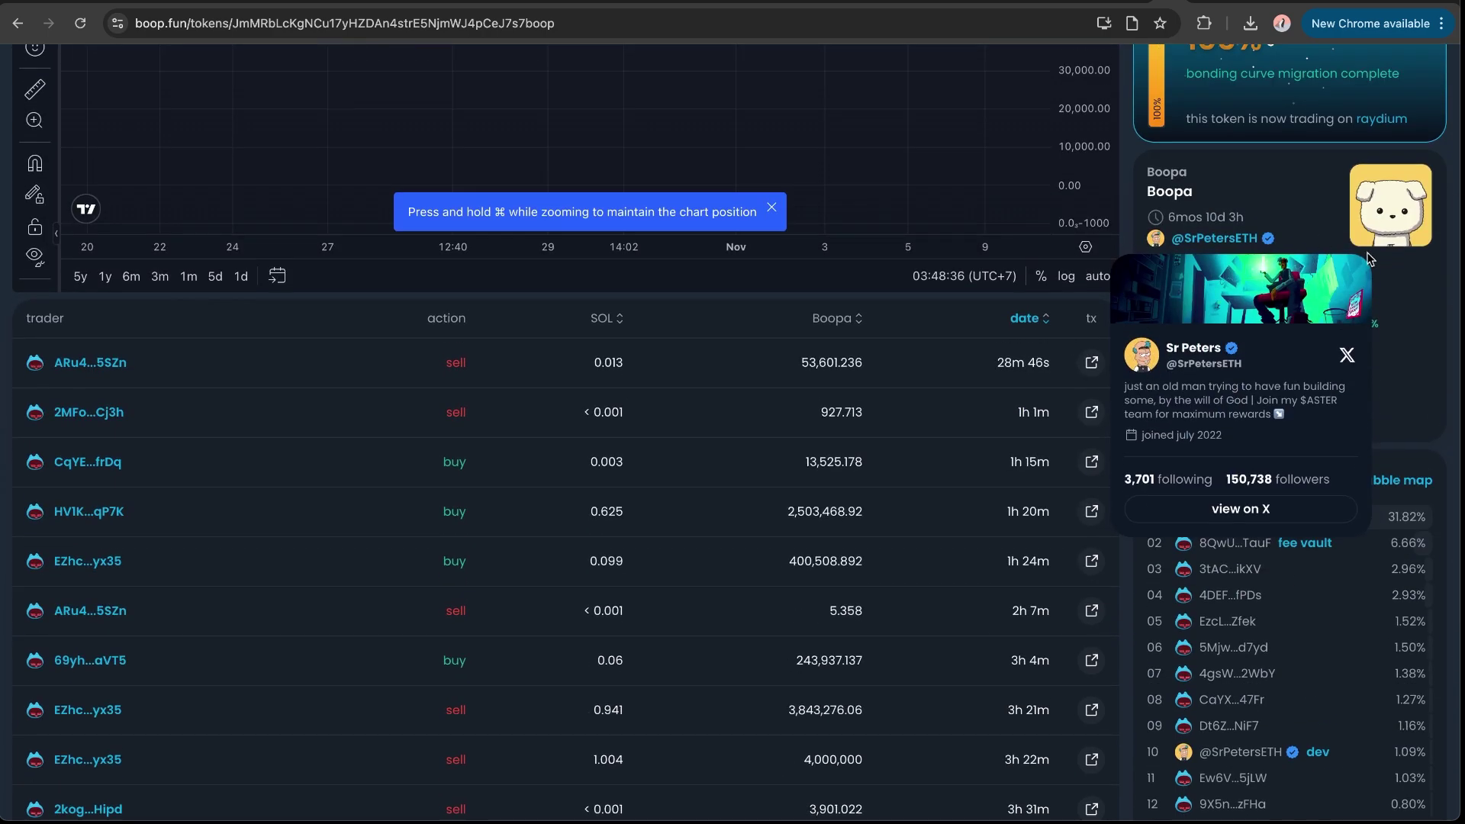
scroll(1133, 252, "up", 5)
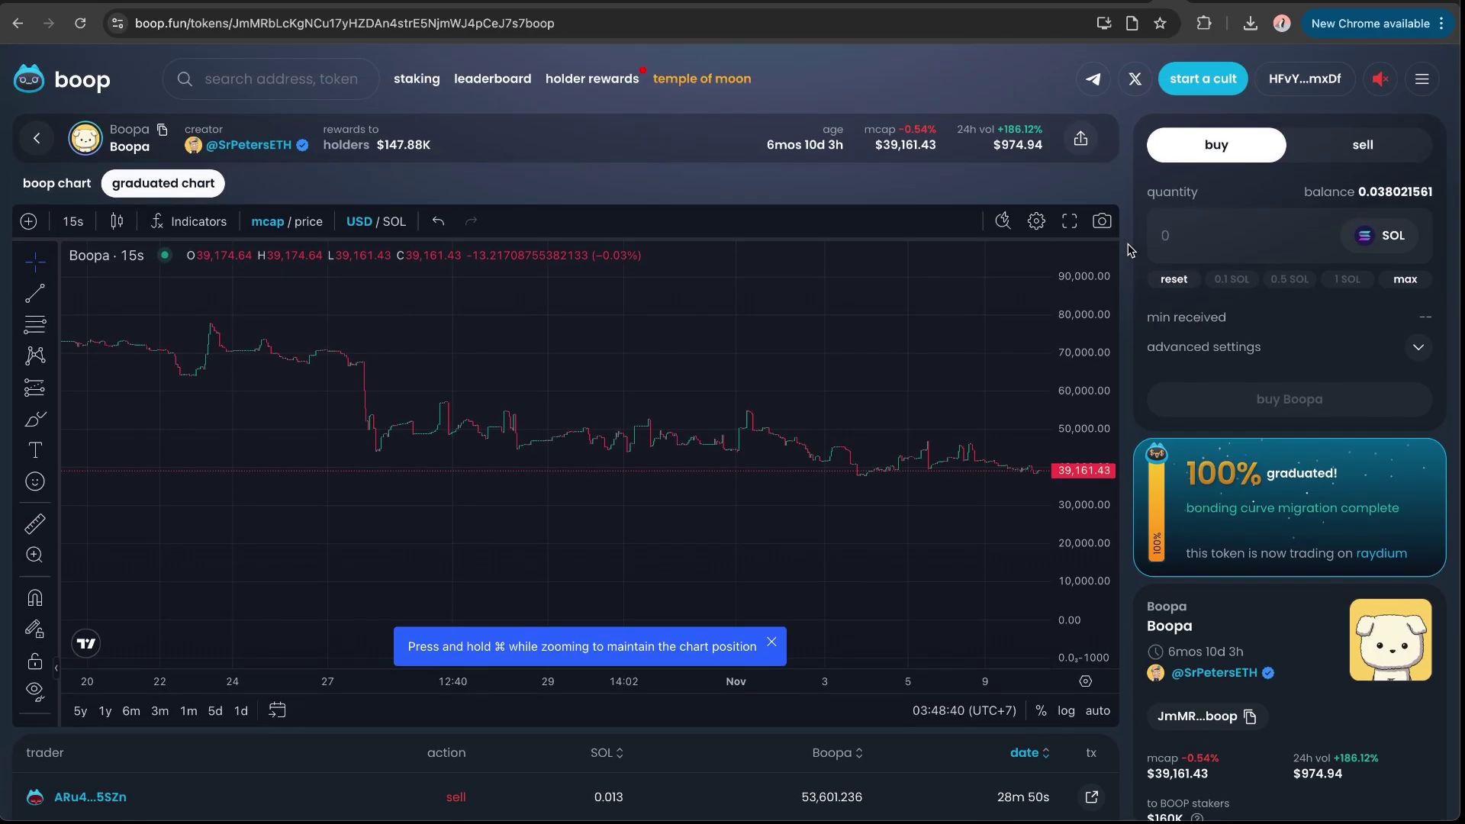
- Open the BOOP staking page and review the staking rewards and global stats
left_click(418, 82)
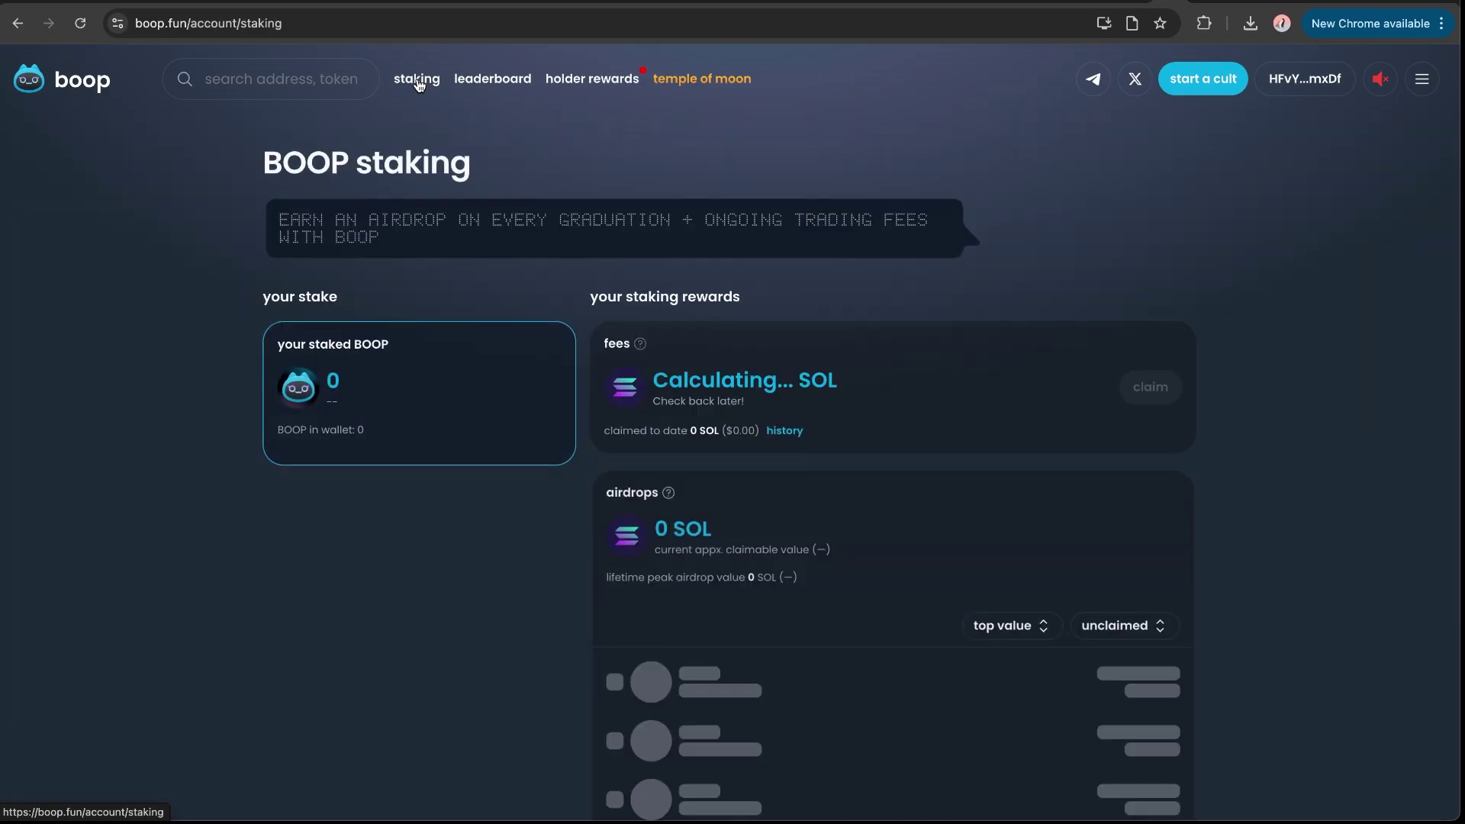
scroll(352, 561, "down", 10)
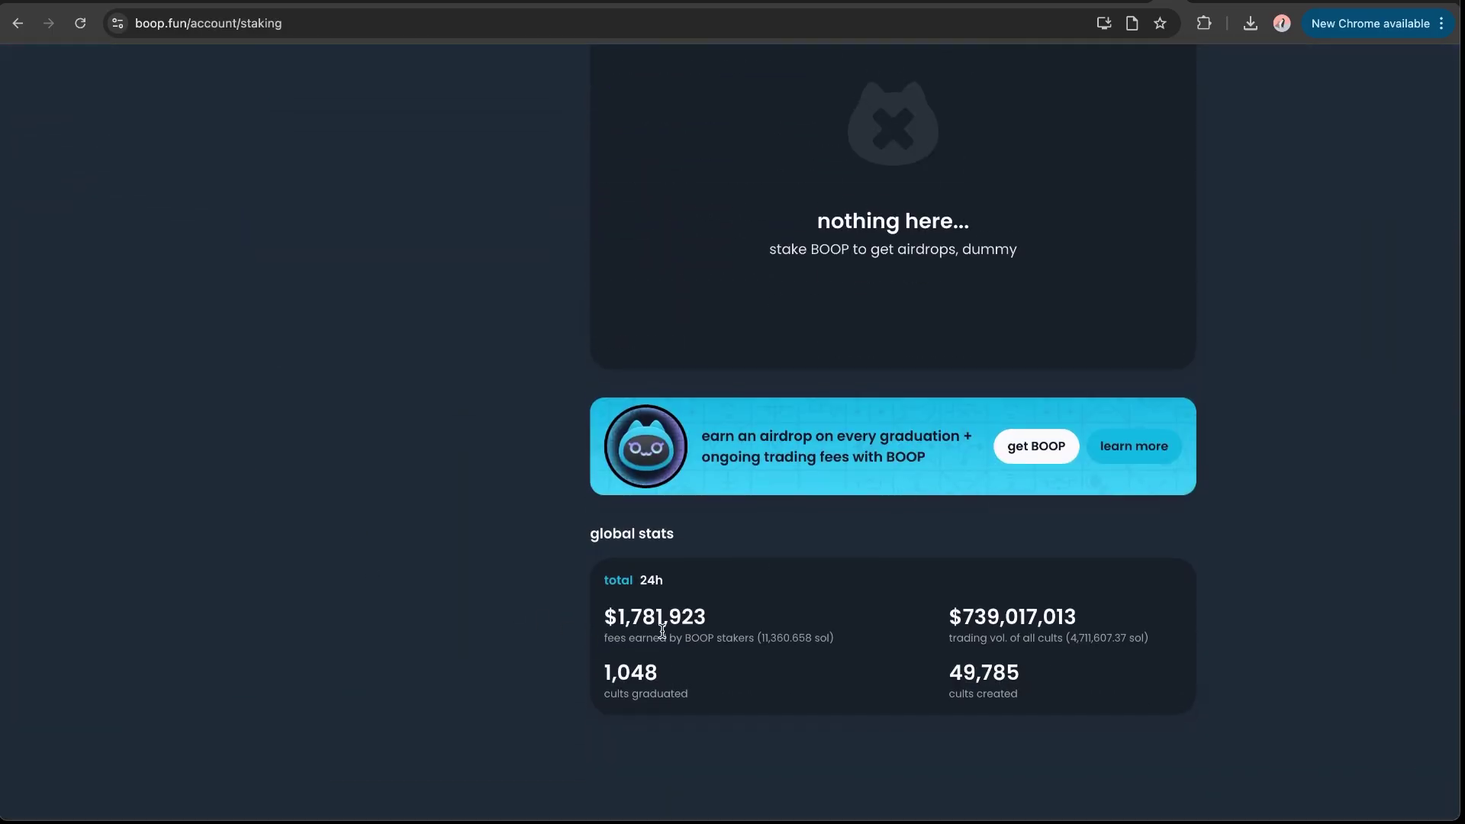
scroll(396, 596, "up", 10)
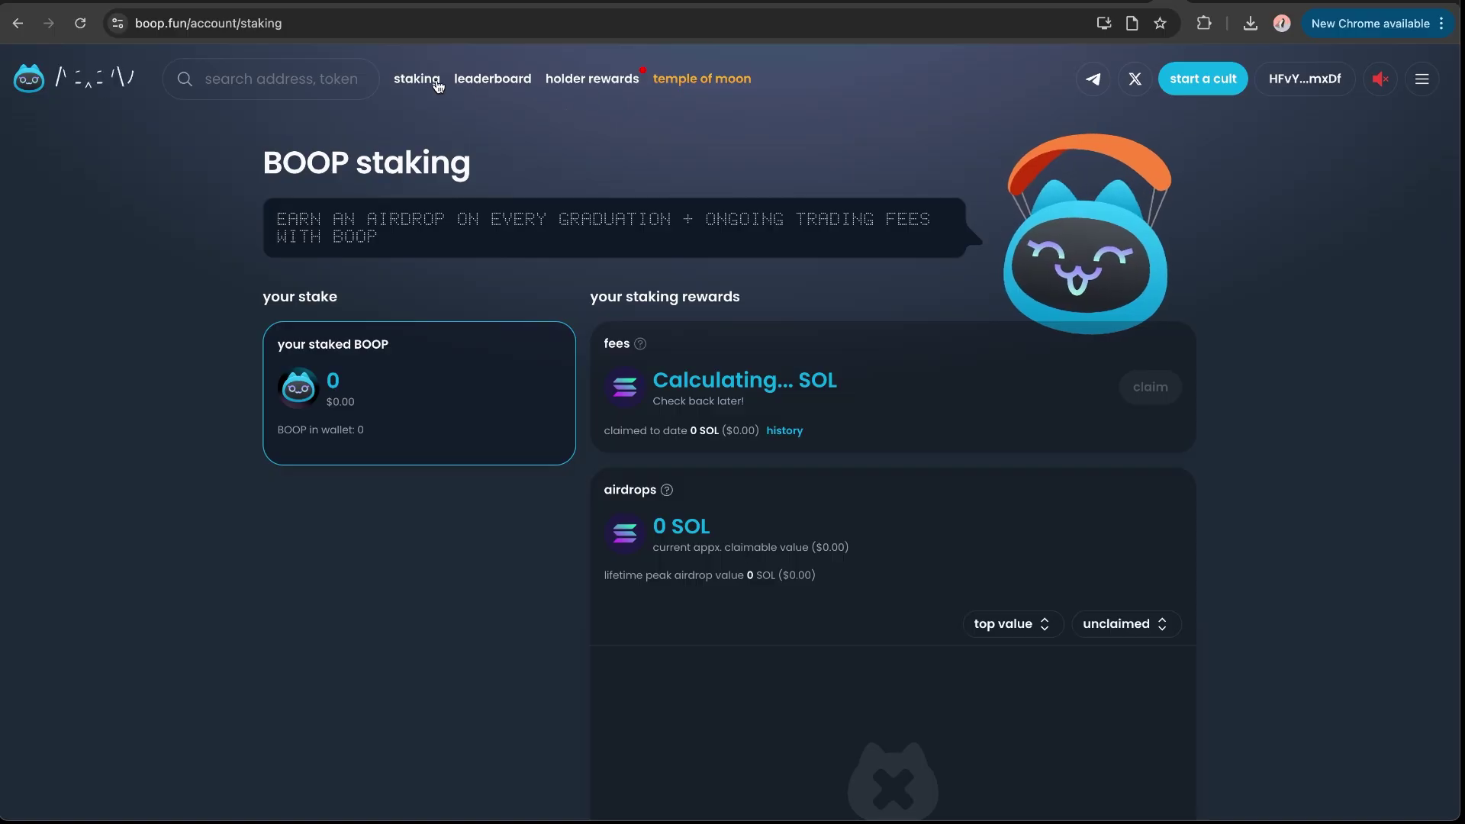
- Return to the home page and start a new cult with the create now option
left_click(72, 82)
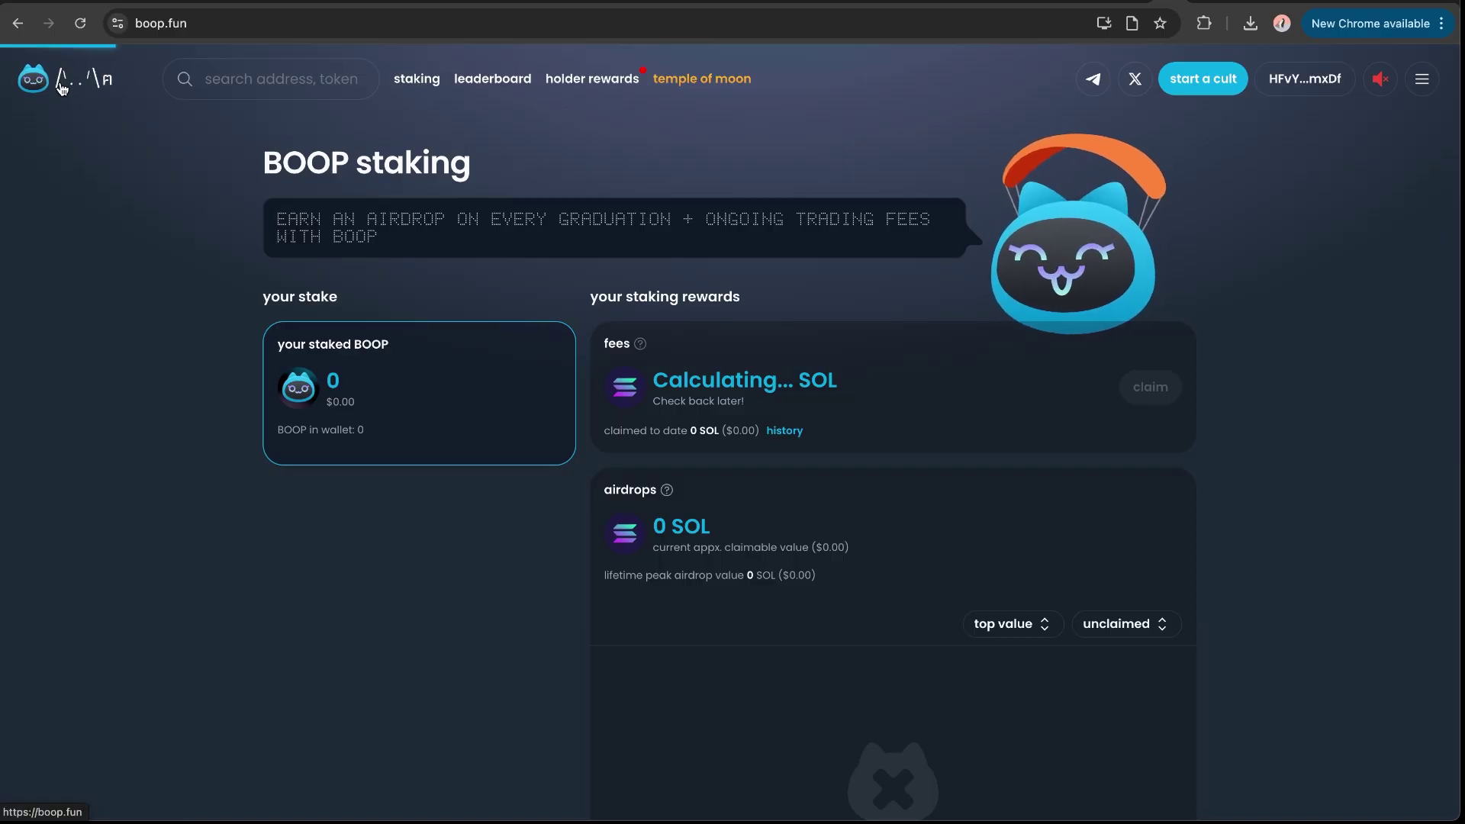
left_click(1209, 86)
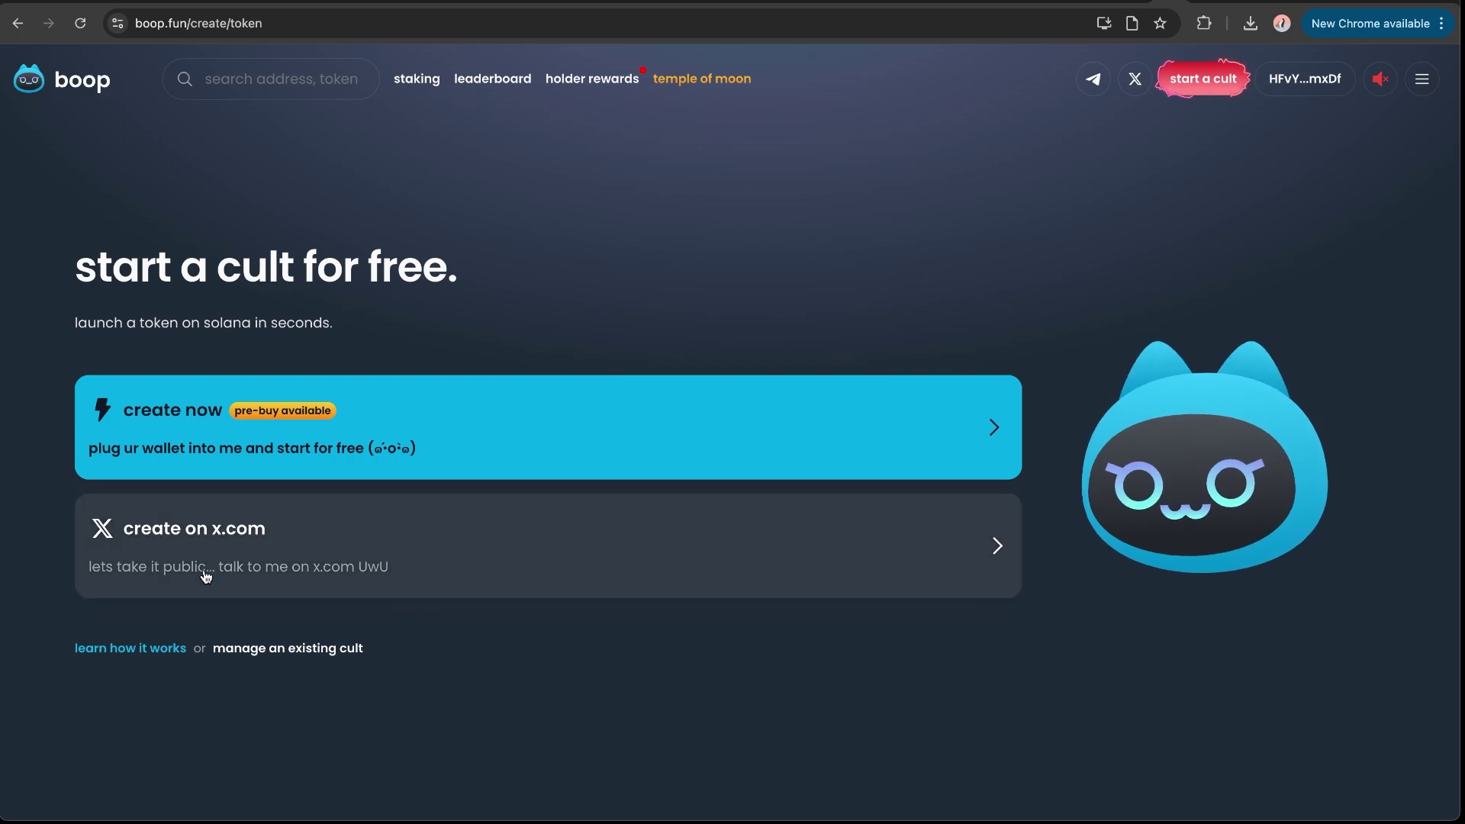
left_click(461, 419)
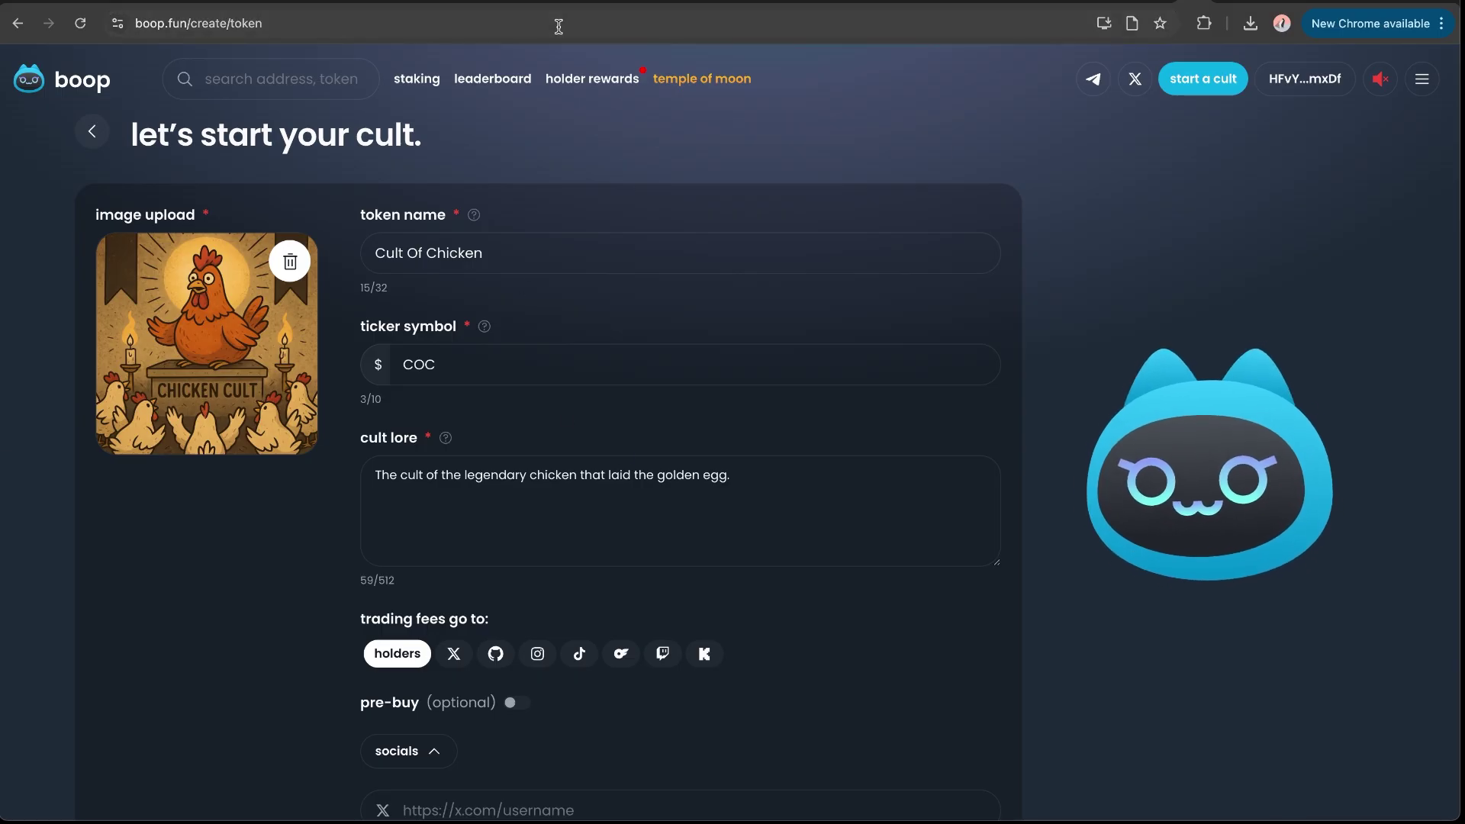
- Review the prefilled Cult Of Chicken token form, including its name, ticker, lore, trading fee and pre-buy settings
left_click_drag(133, 137, 579, 144)
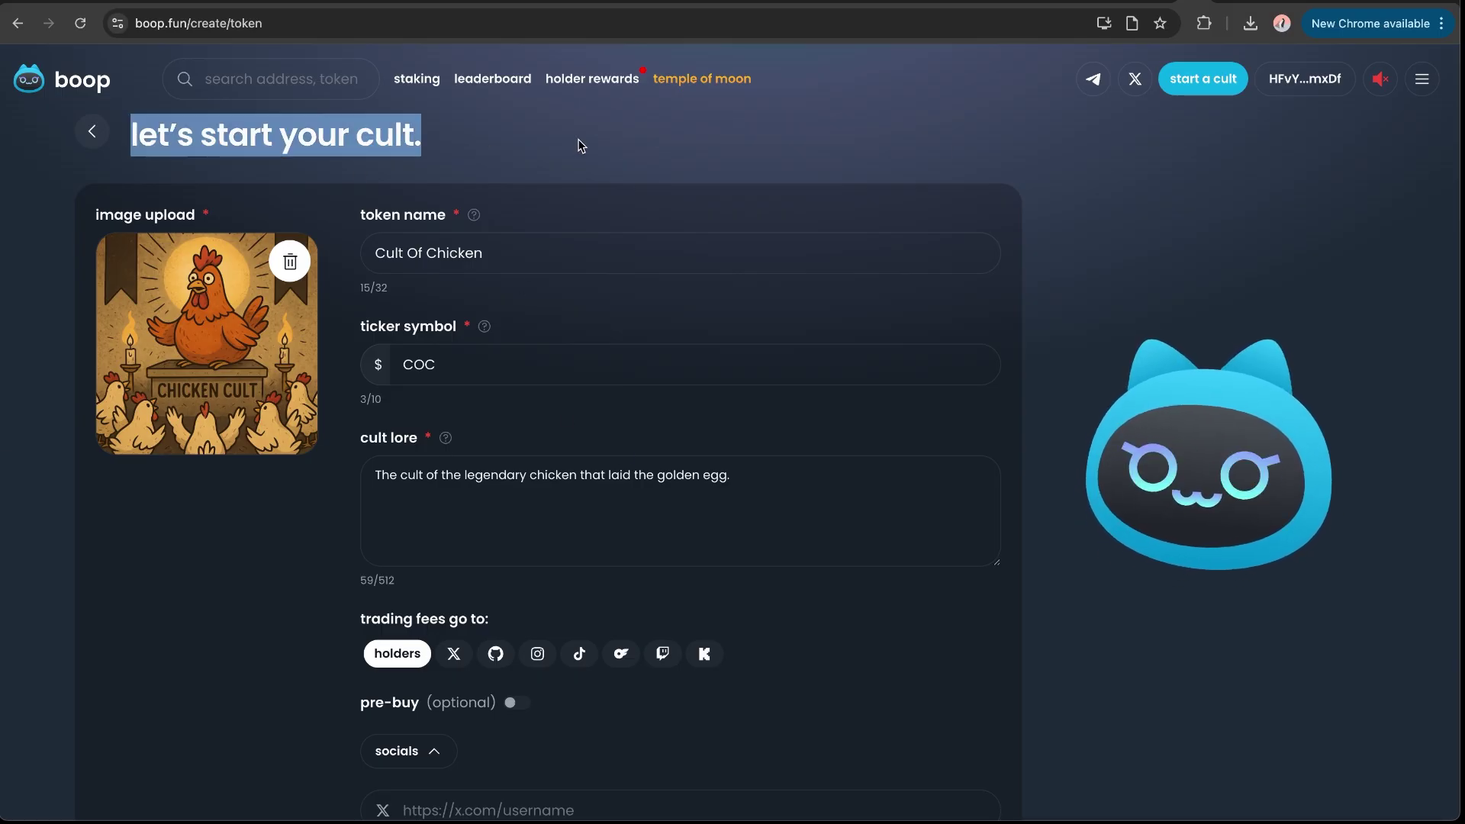
left_click(490, 294)
scroll(489, 293, "down", 3)
scroll(489, 288, "up", 3)
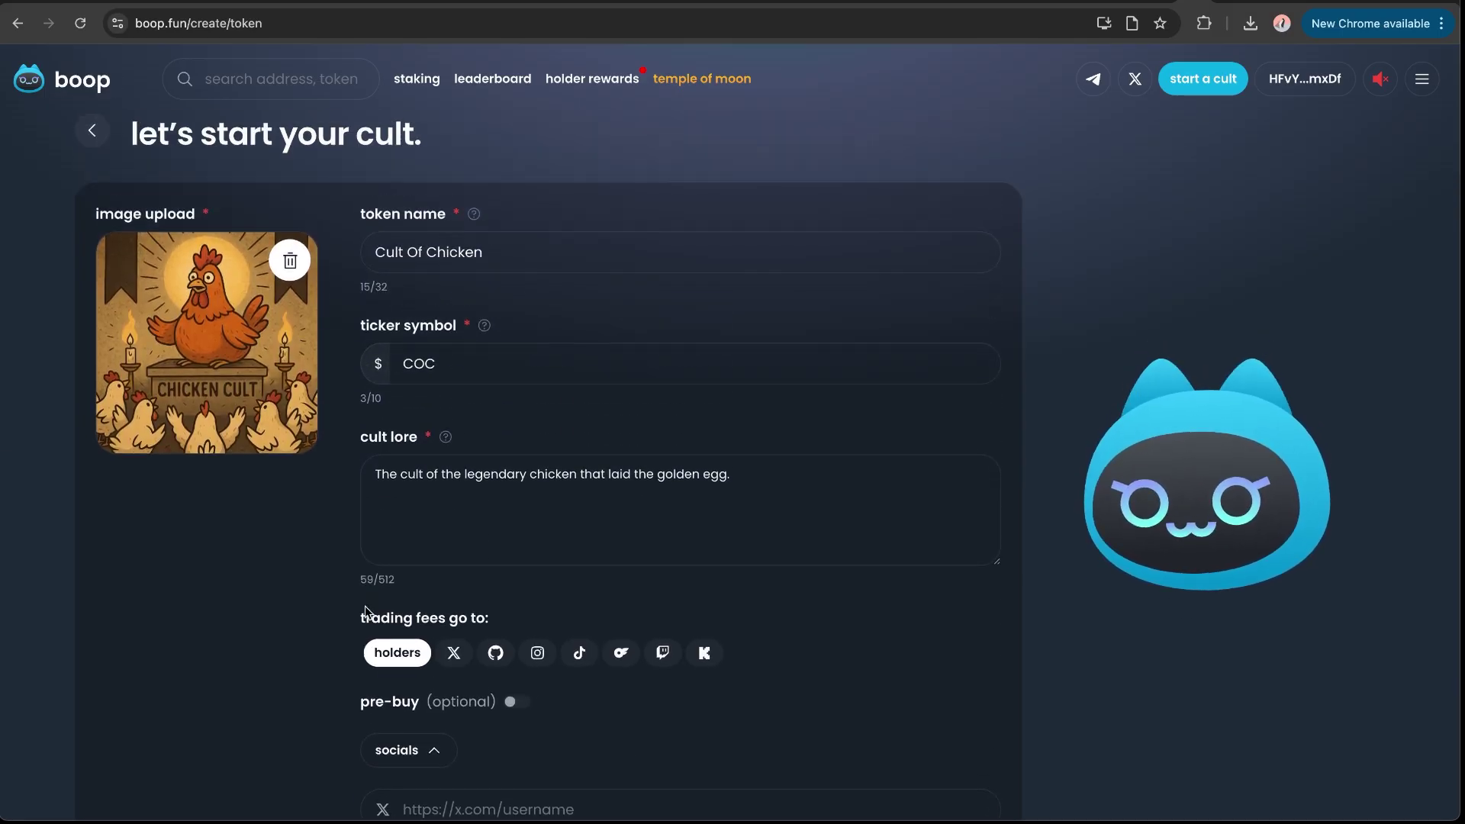
scroll(457, 603, "down", 1)
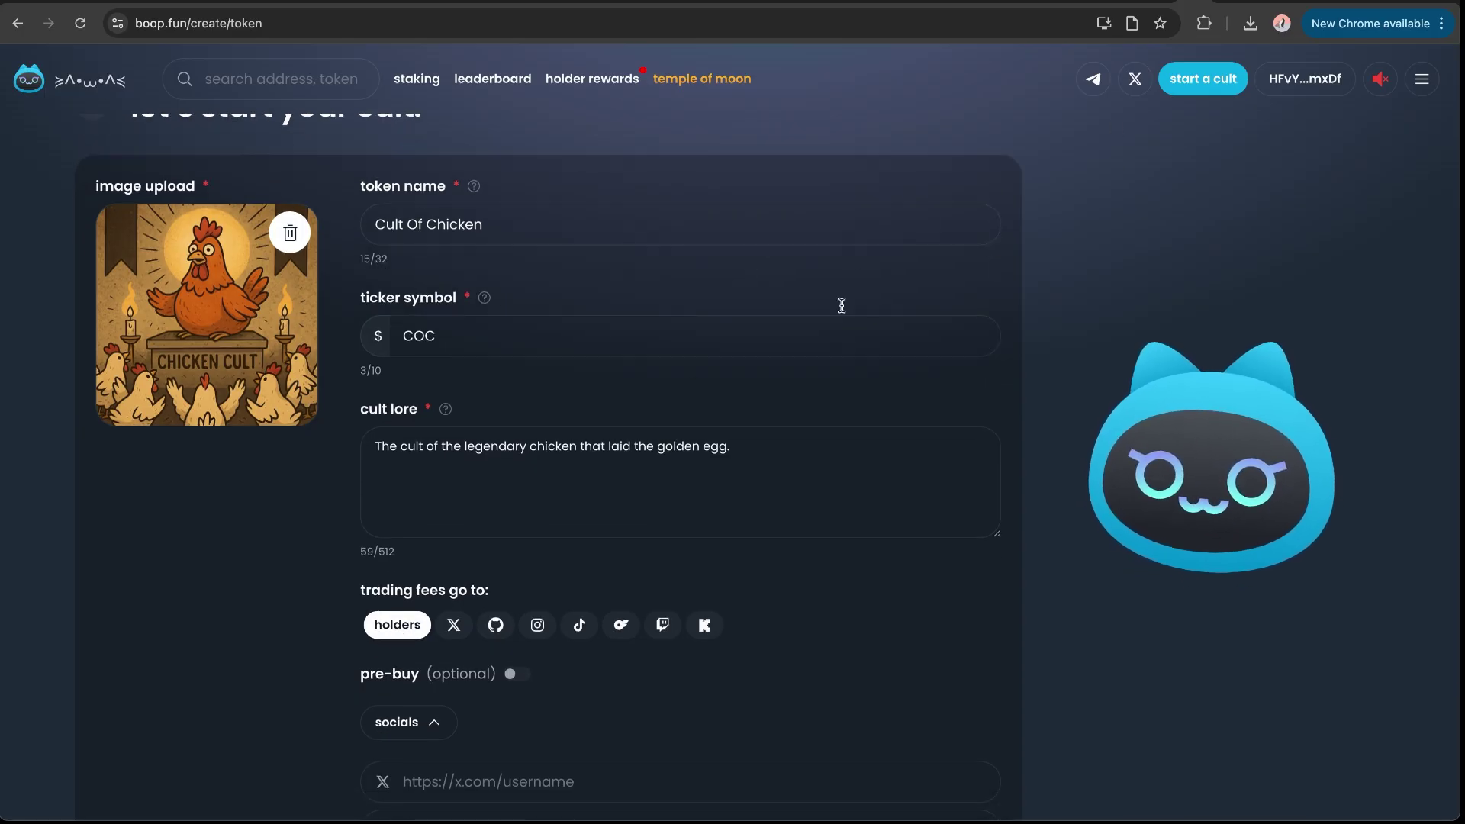
- Switch to the token deployment 101 docs page and highlight the note about how much supply the creator can buy at creation
key("ctrl+Tab")
scroll(469, 489, "down", 5)
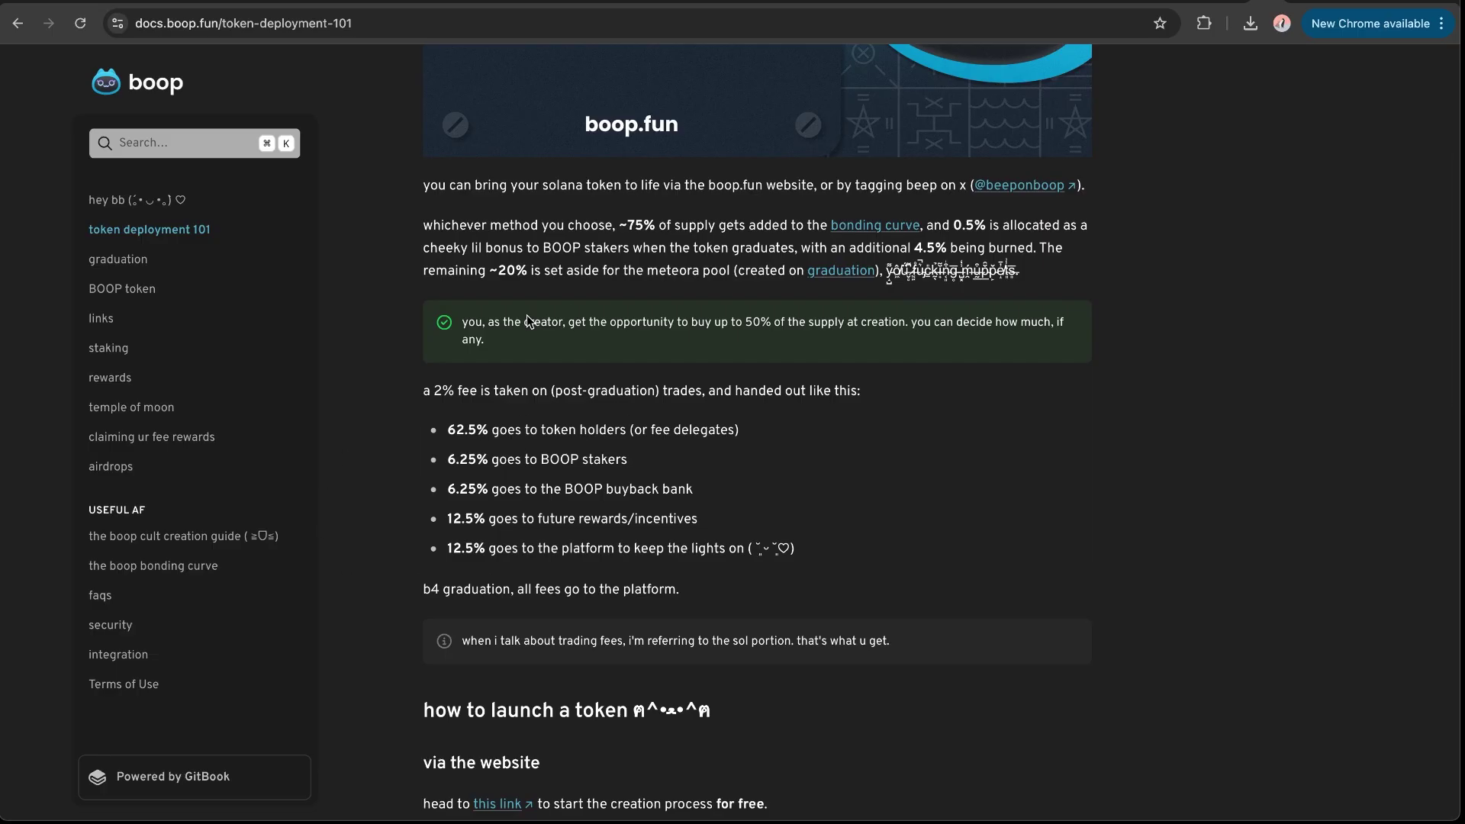
scroll(540, 418, "up", 1)
scroll(472, 448, "up", 1)
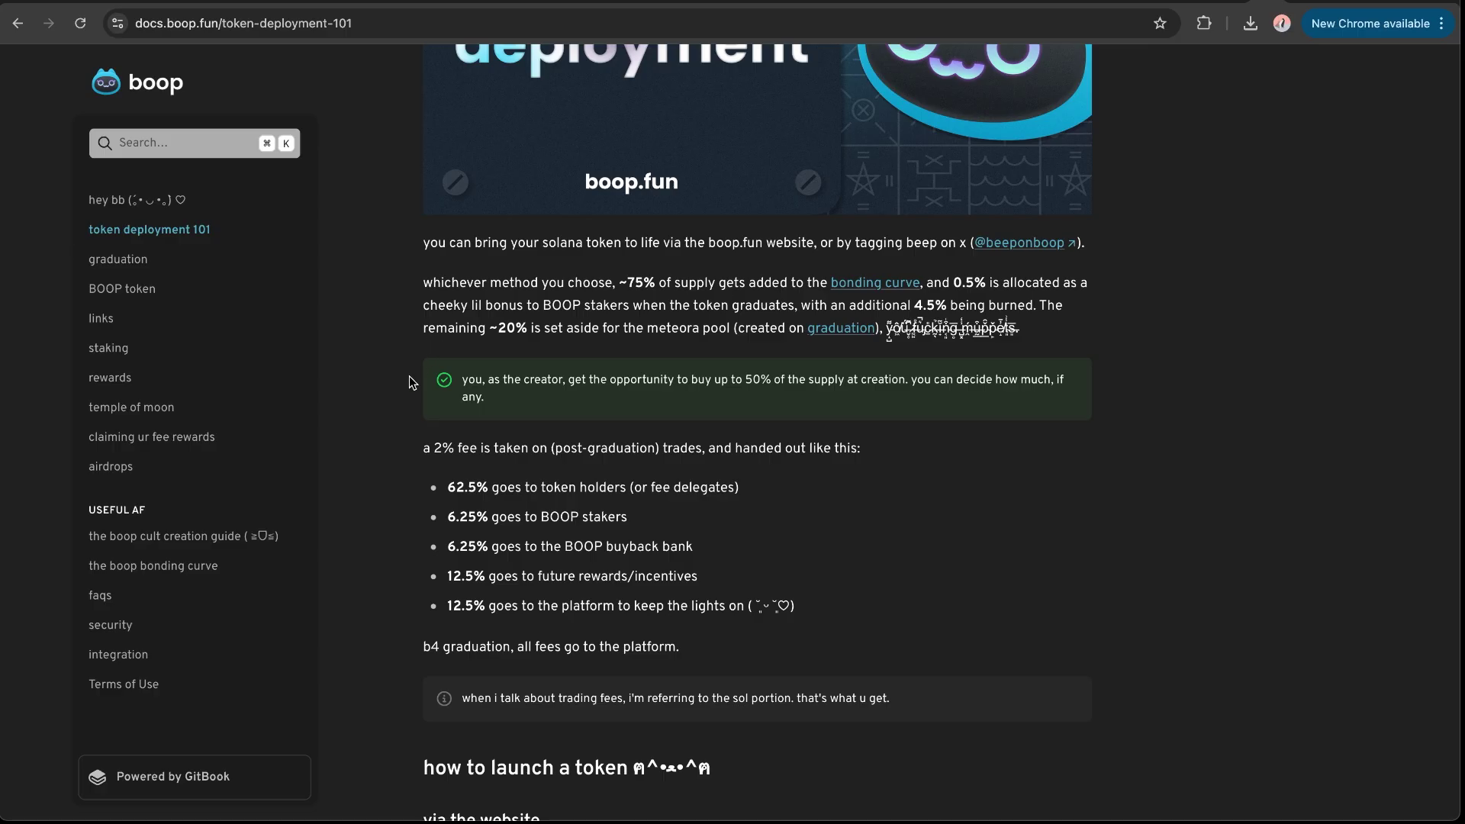
left_click_drag(463, 380, 498, 412)
left_click(515, 400)
left_click_drag(746, 383, 899, 379)
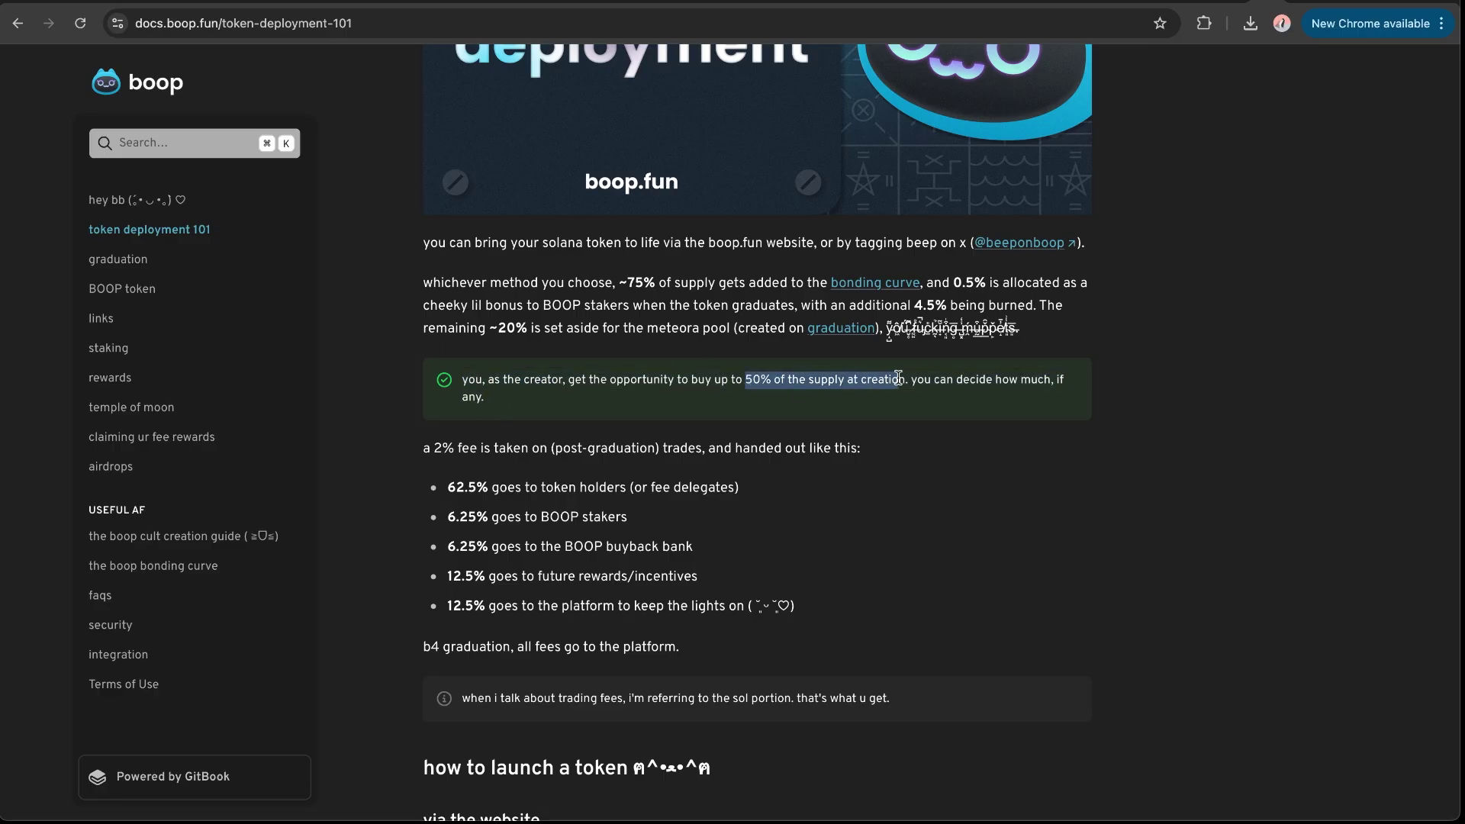
left_click(852, 404)
left_click_drag(742, 382, 885, 379)
left_click(932, 381)
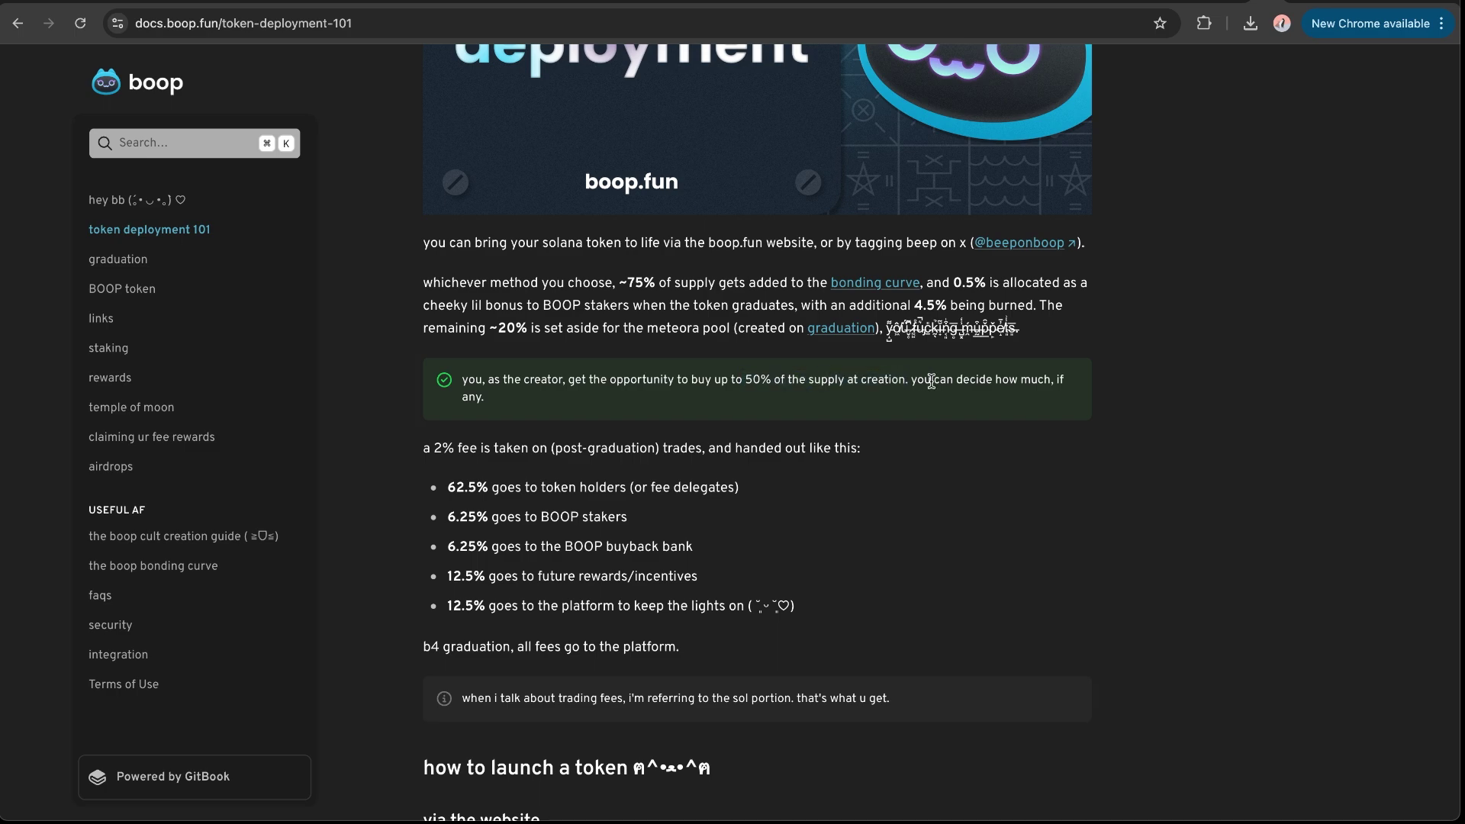
triple_click(486, 404)
left_click(512, 411)
- Highlight the post-graduation trading fee sentence, its full distribution list, and the token holders' share
left_click_drag(424, 450, 878, 451)
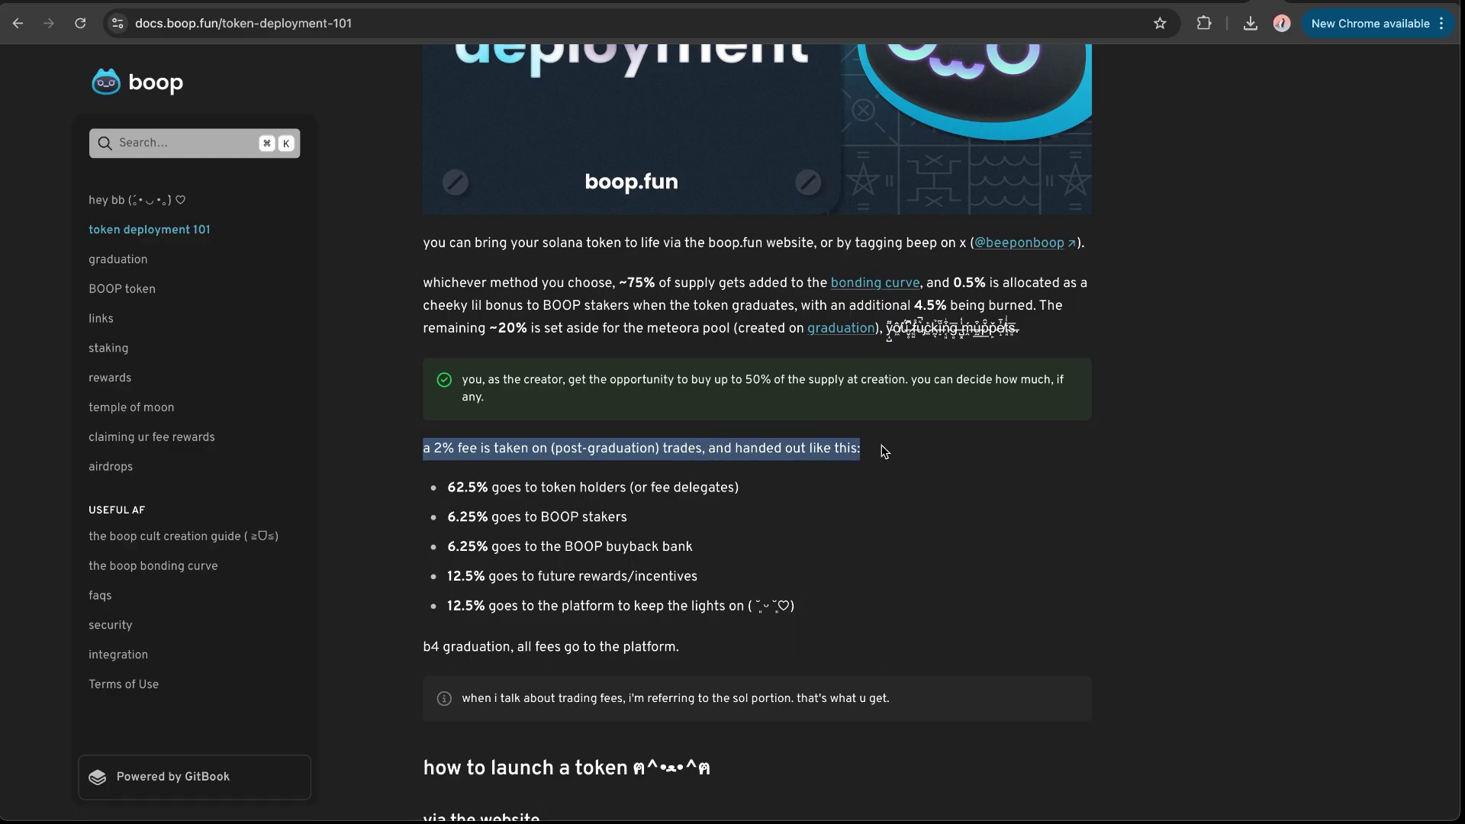
left_click_drag(449, 493, 822, 619)
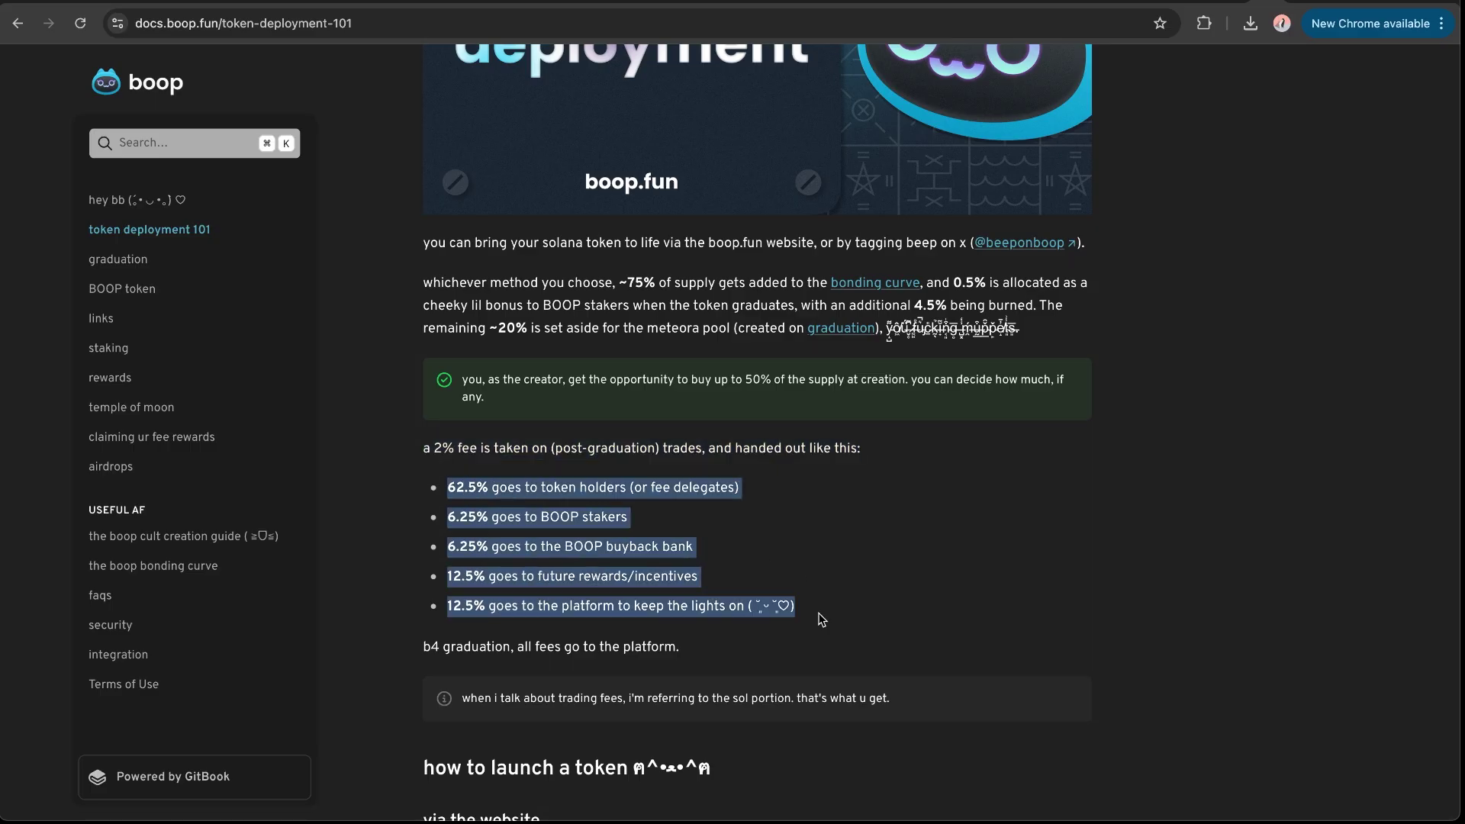
left_click(489, 479)
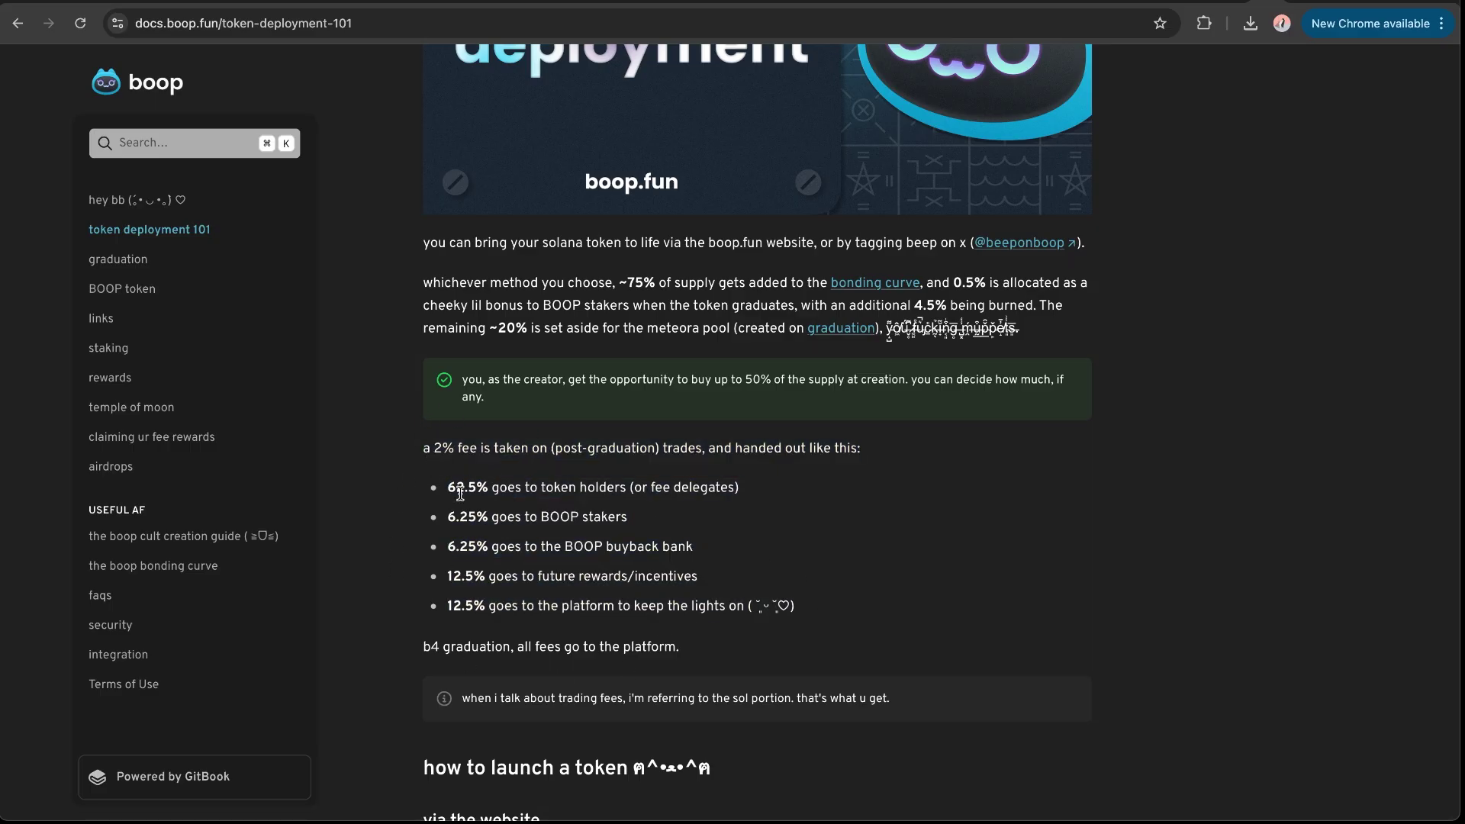
left_click_drag(448, 493, 867, 503)
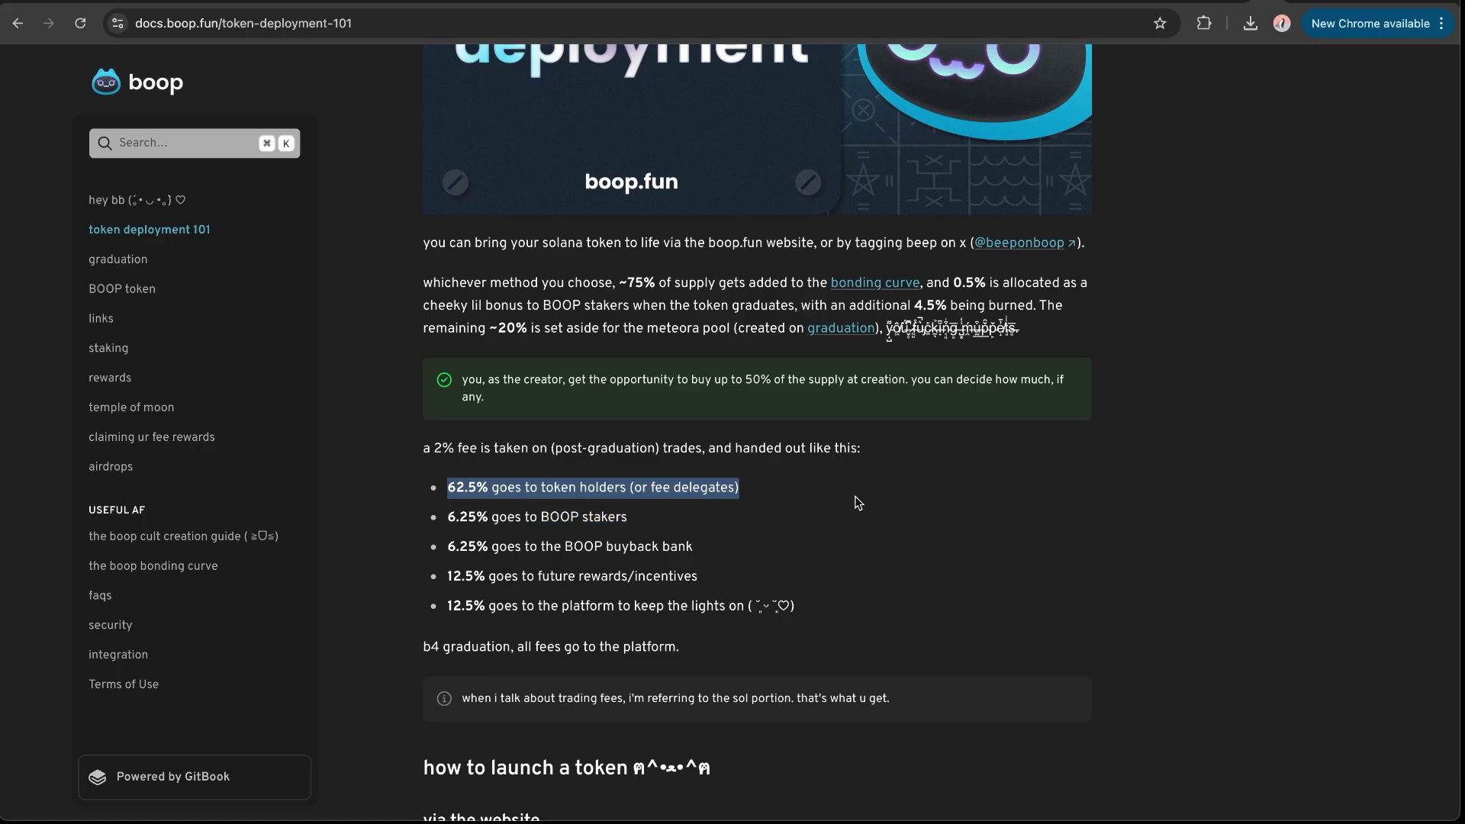
- Highlight the token holders' share and the BOOP stakers' share in the post-graduation fee distribution list
left_click(686, 487)
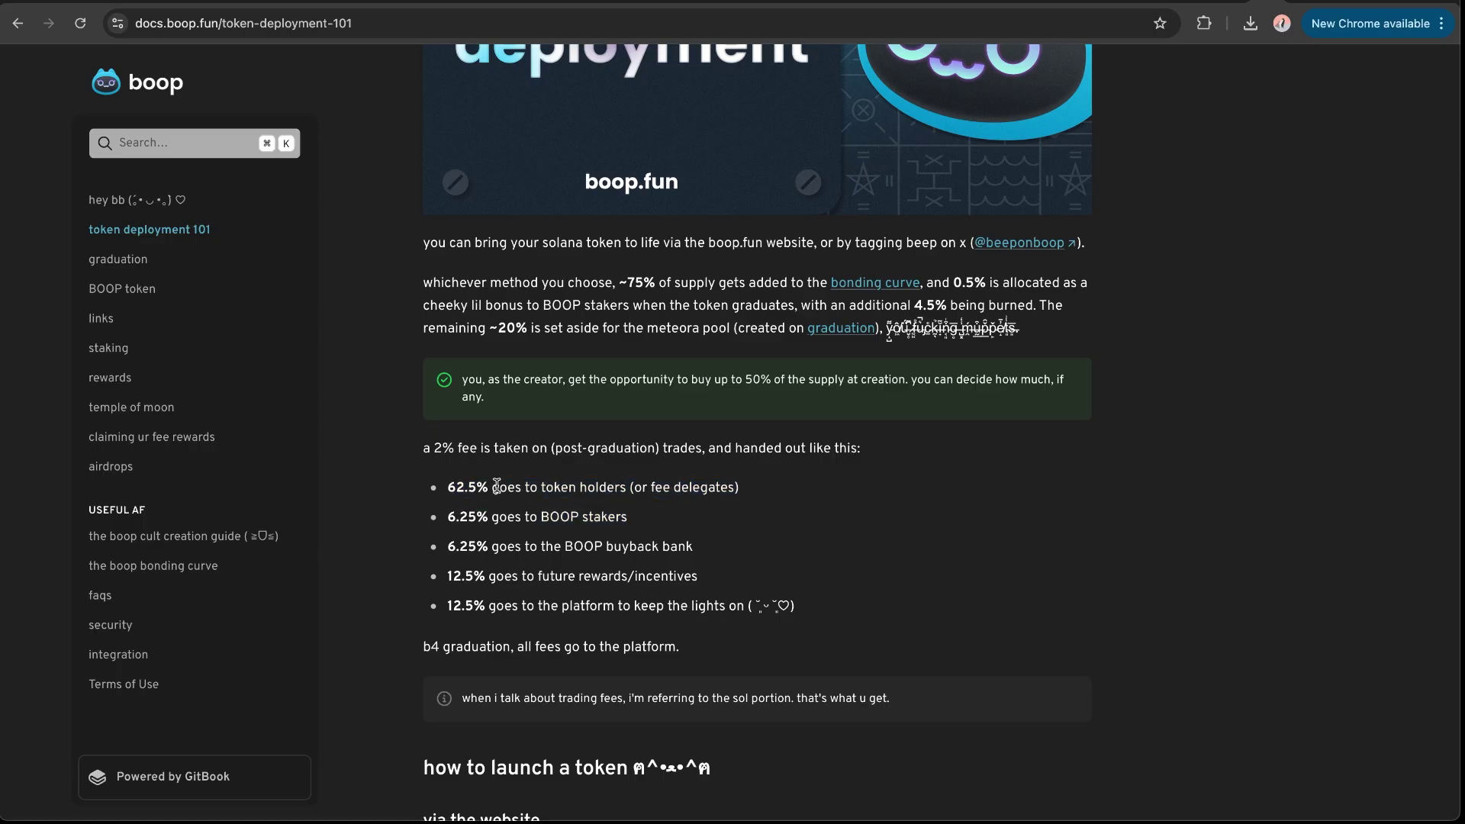
left_click_drag(450, 489, 748, 487)
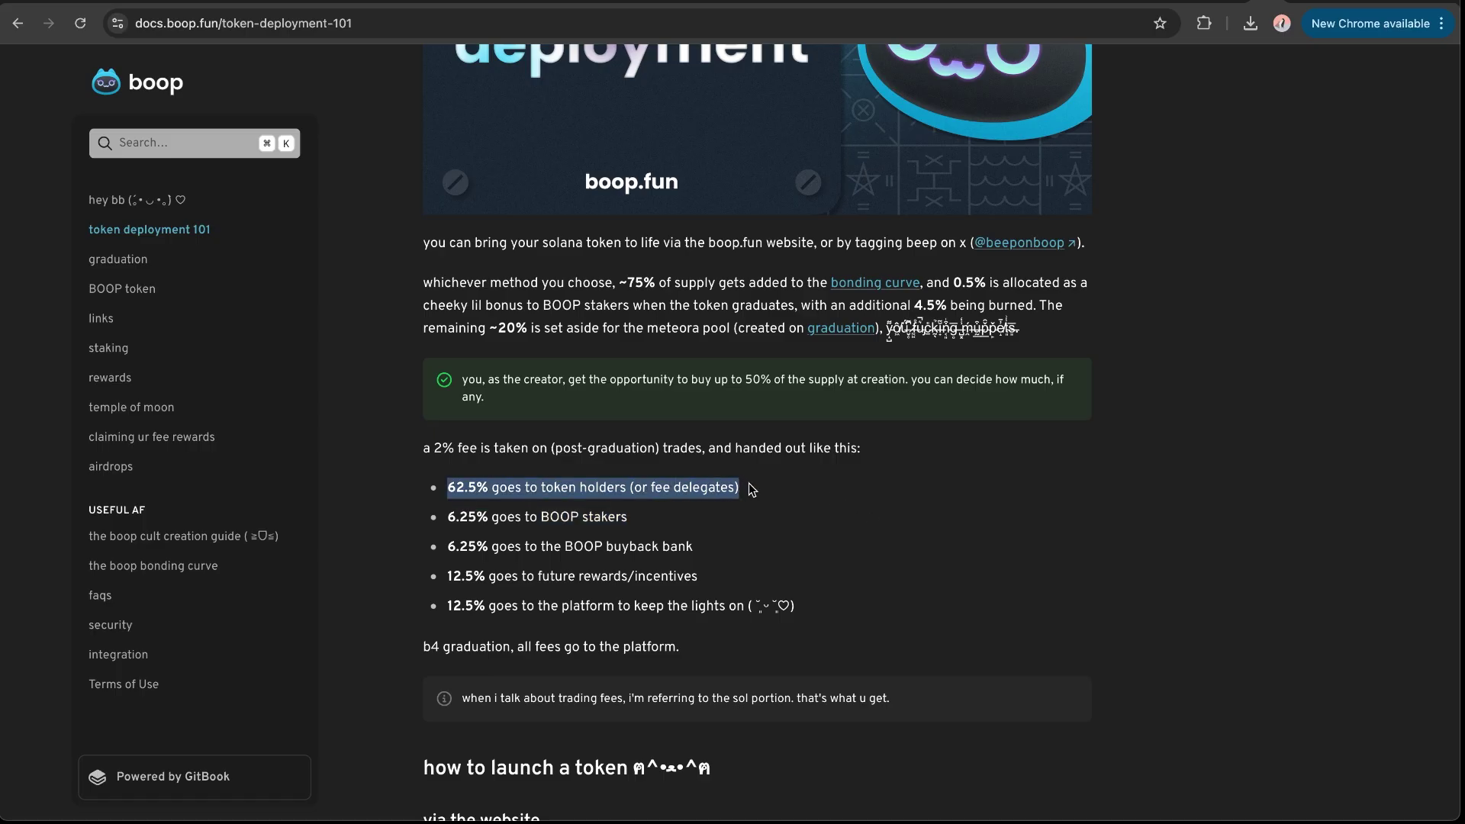
left_click(752, 489)
triple_click(718, 489)
left_click_drag(450, 517, 641, 517)
left_click(670, 474)
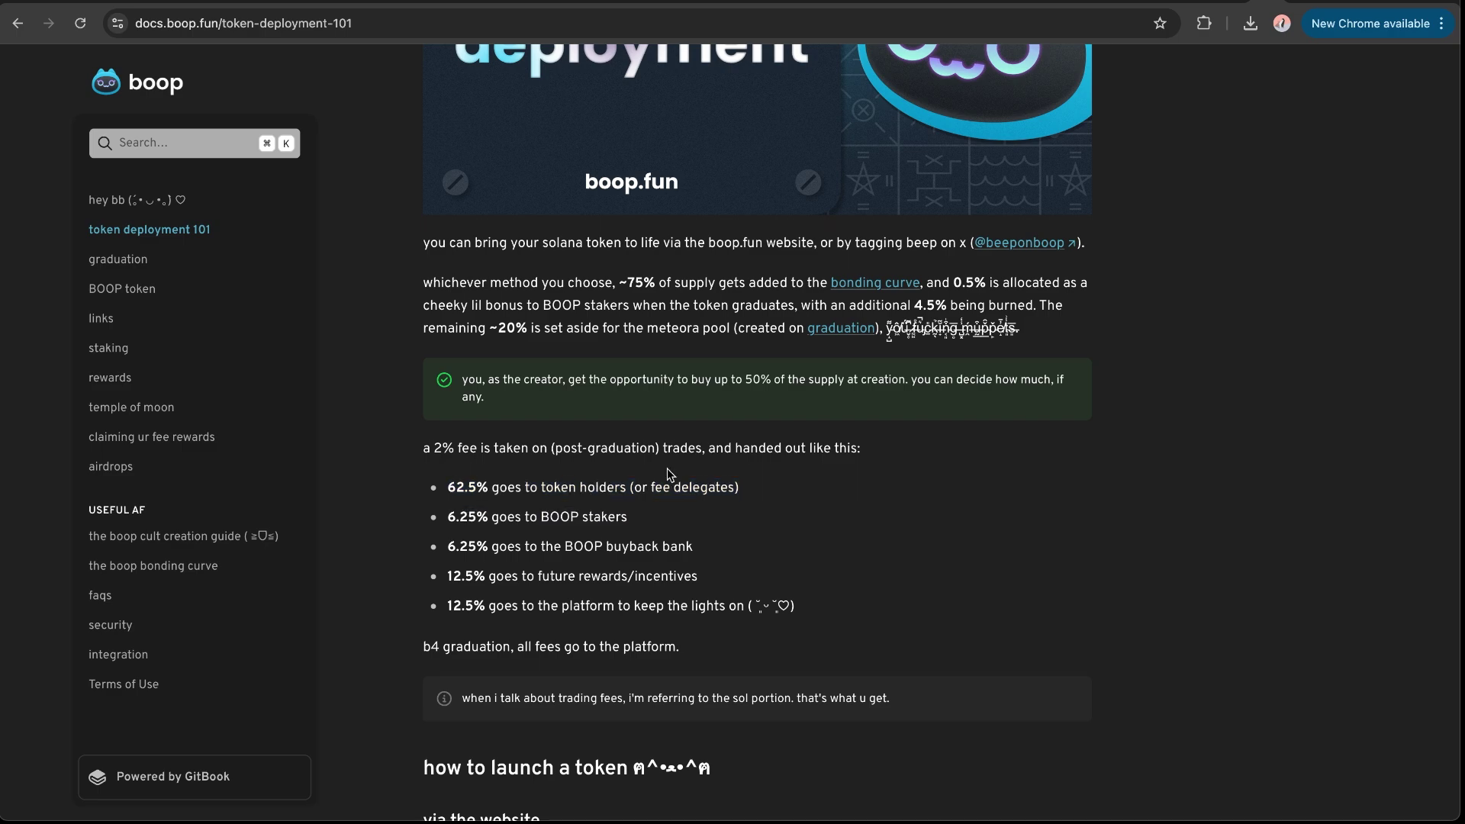
scroll(505, 665, "down", 2)
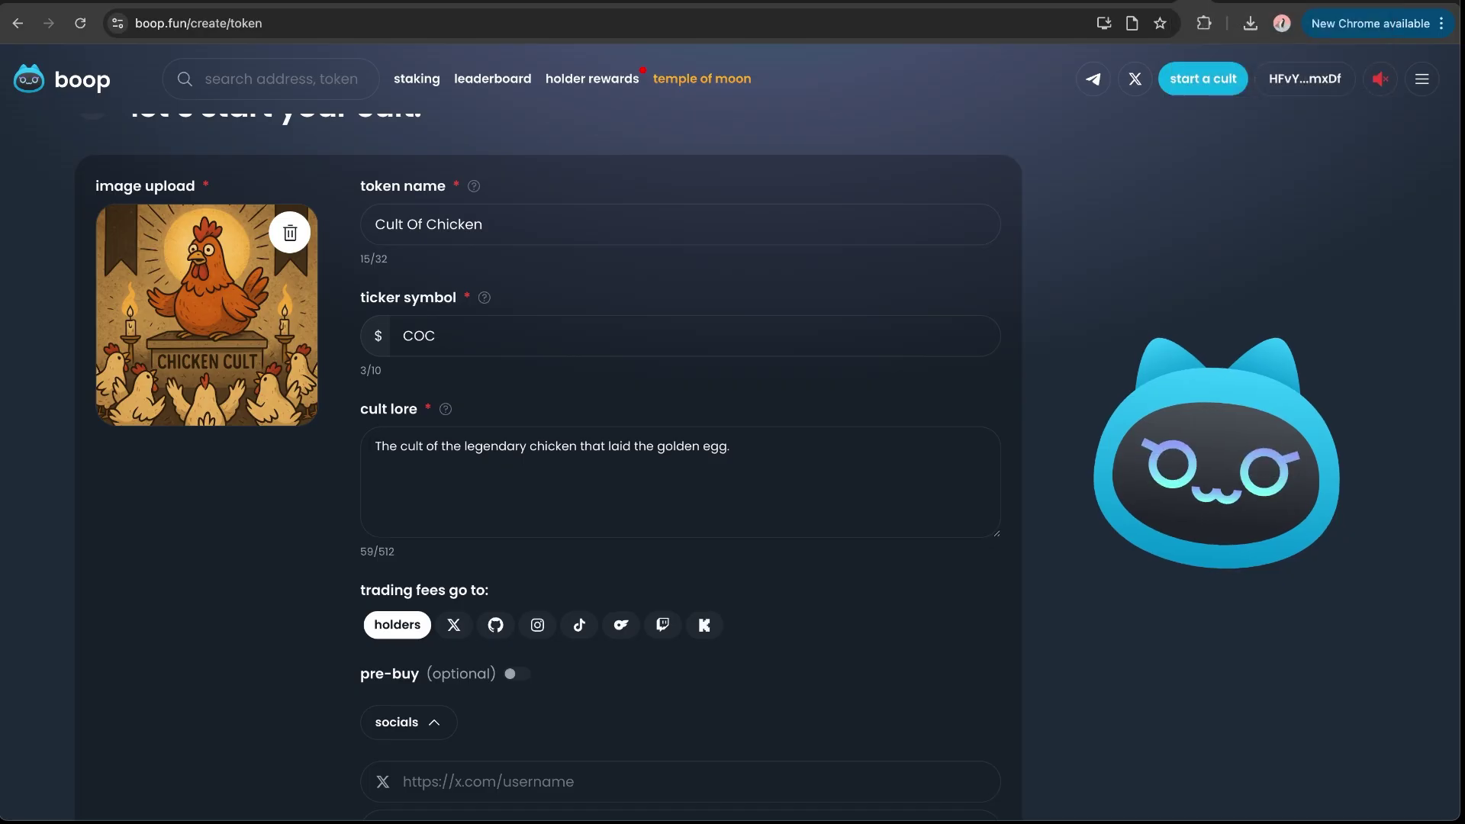
- Return to the token creation form and review the Cult Of Chicken image, token name, ticker symbol and cult lore
scroll(283, 427, "up", 1)
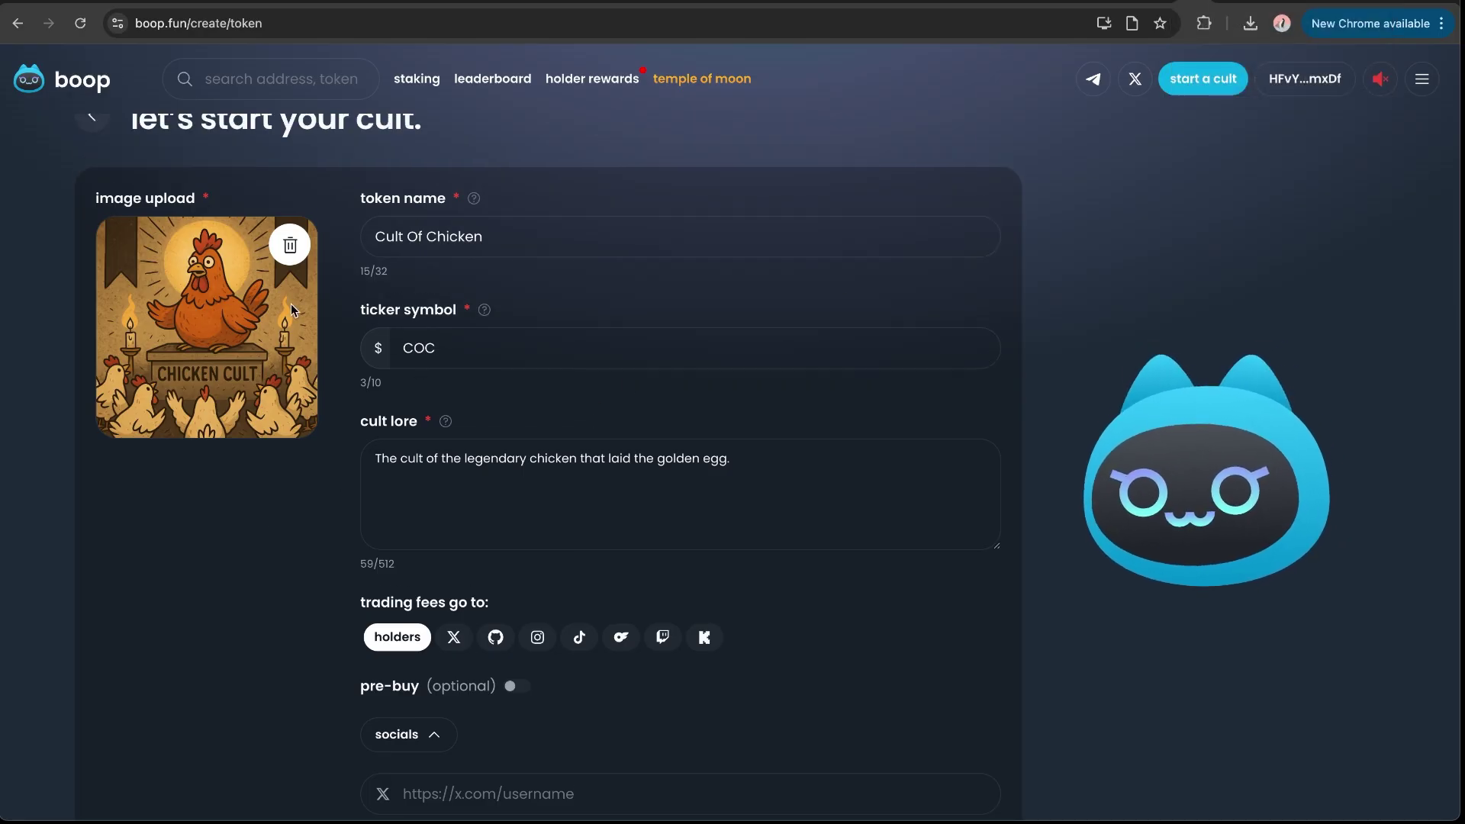
scroll(235, 345, "up", 1)
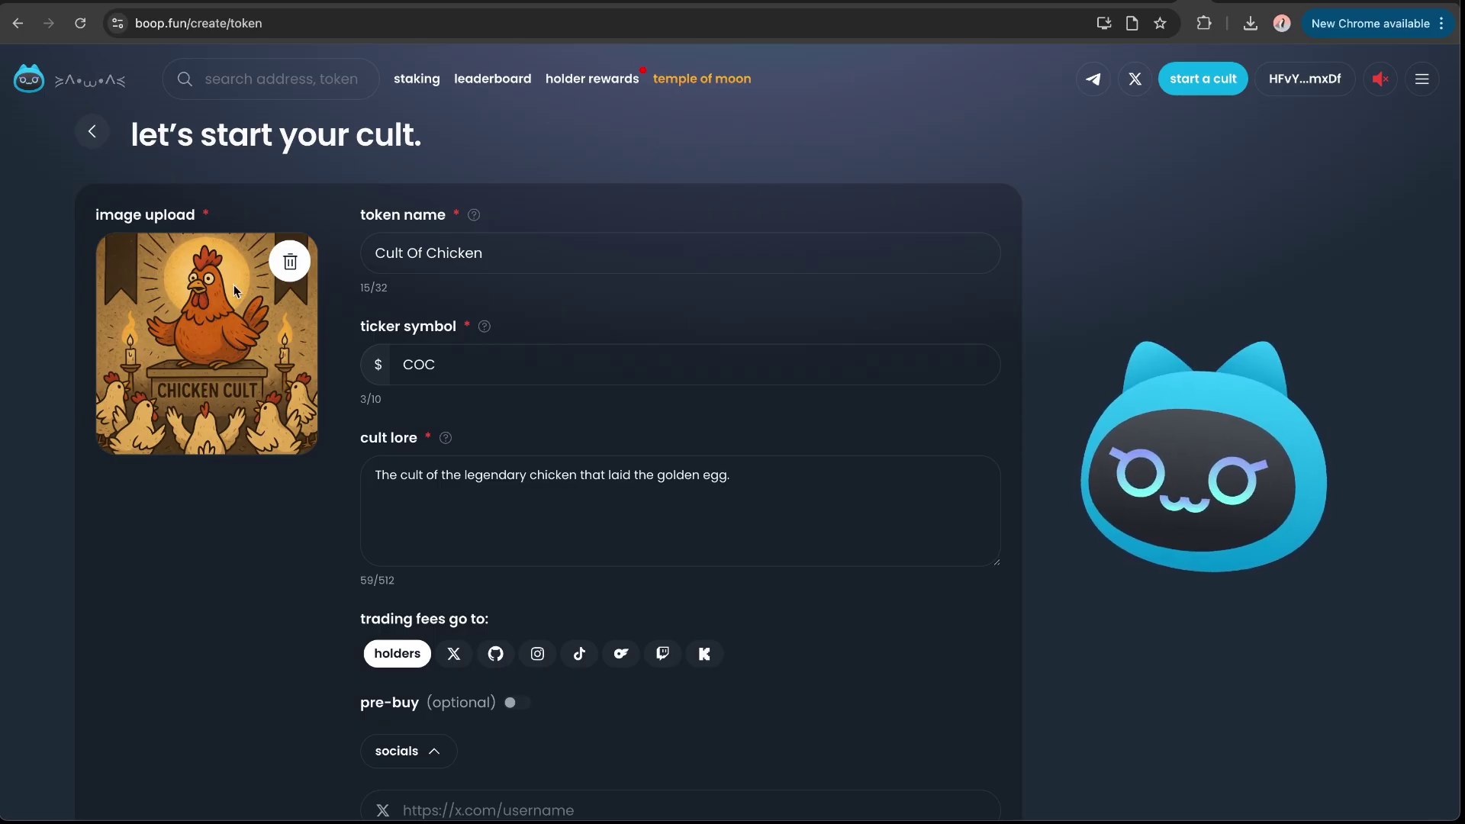
left_click(521, 245)
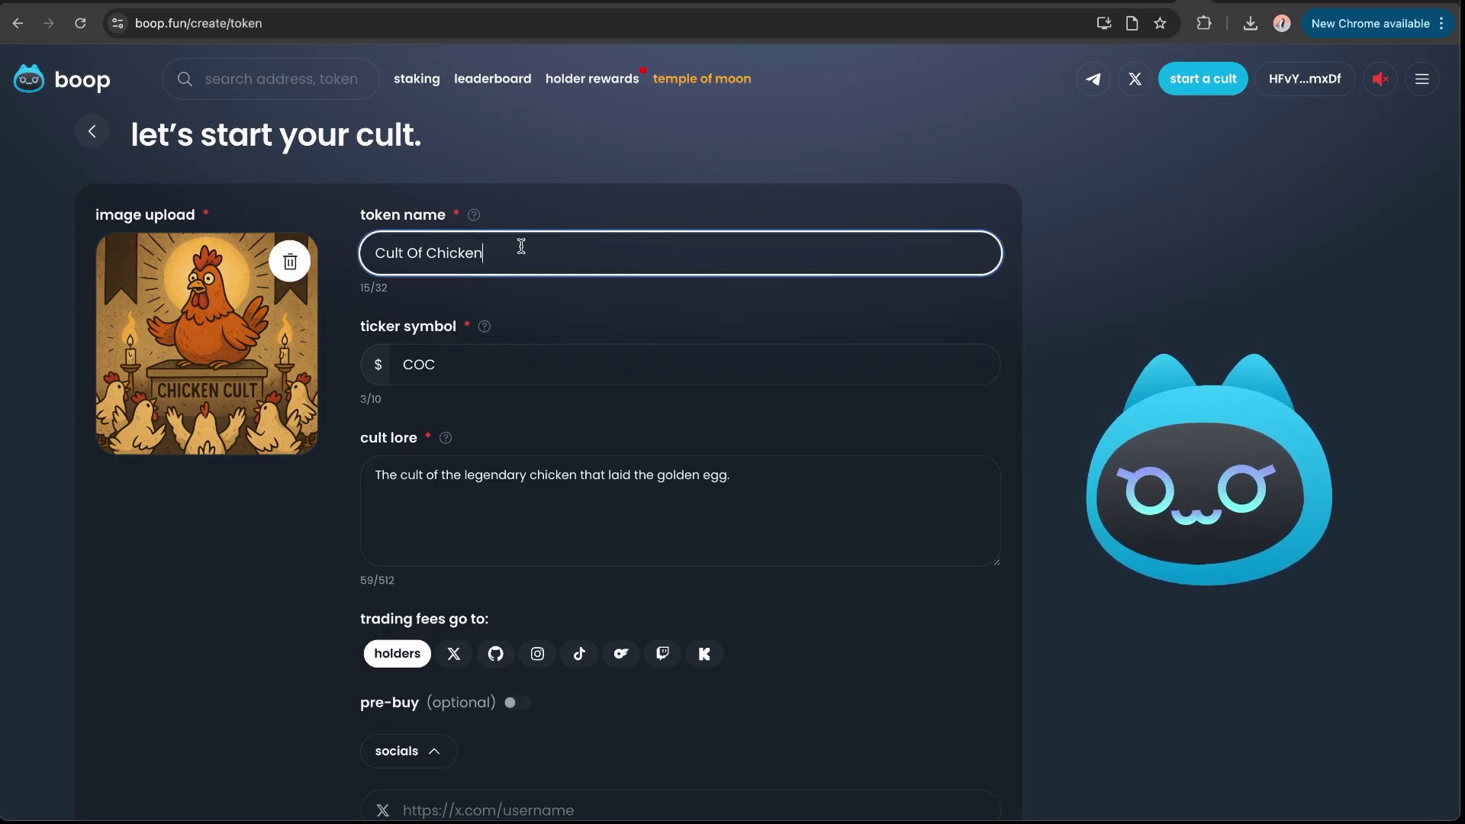
left_click(491, 353)
scroll(565, 519, "down", 3)
left_click(837, 420)
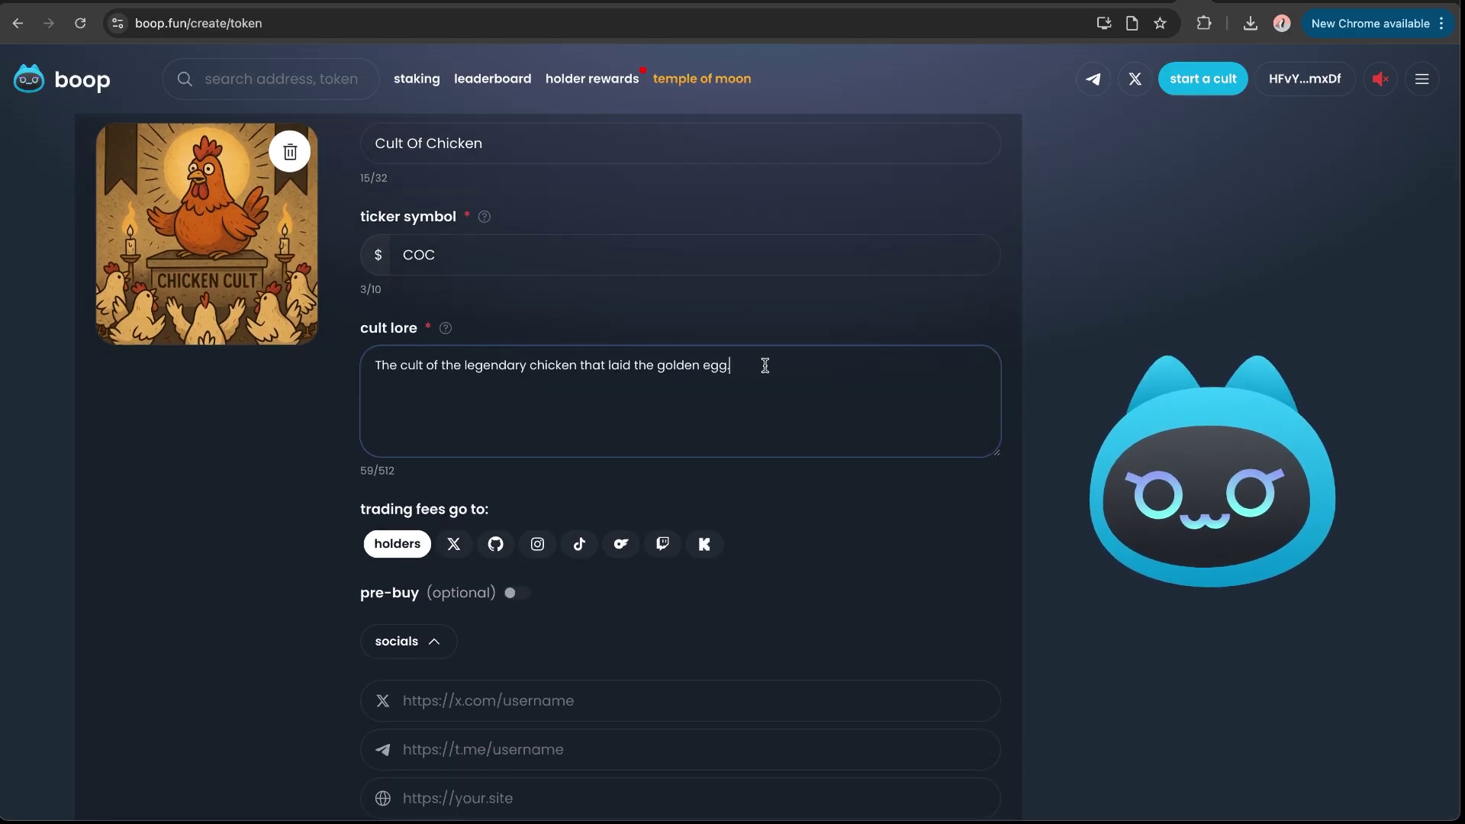
scroll(766, 366, "down", 2)
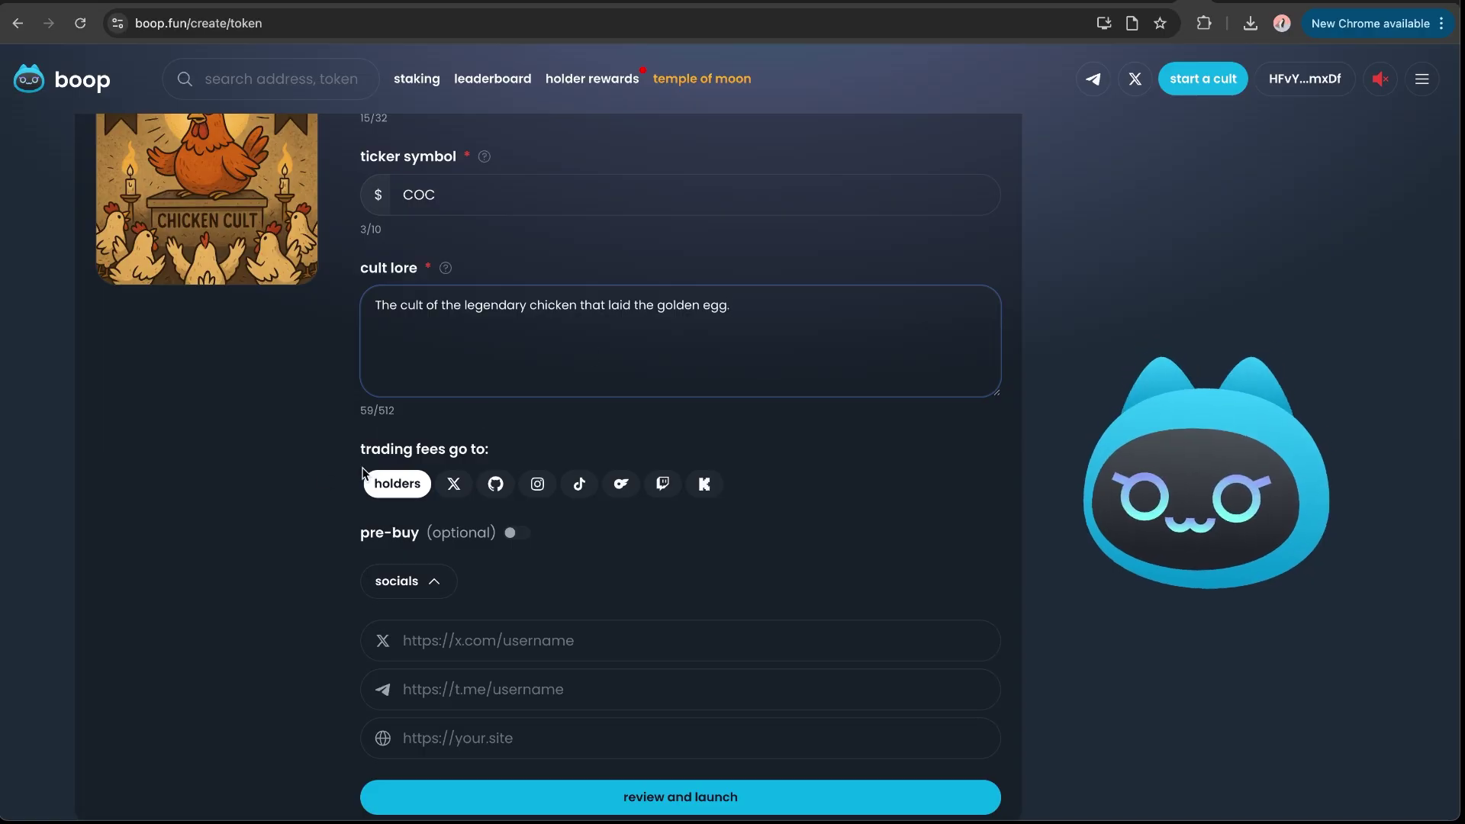
- Try the social account options for the trading fee recipient, including X, OnlyFans and TikTok, and set the fees back to holders
left_click(403, 486)
left_click(456, 488)
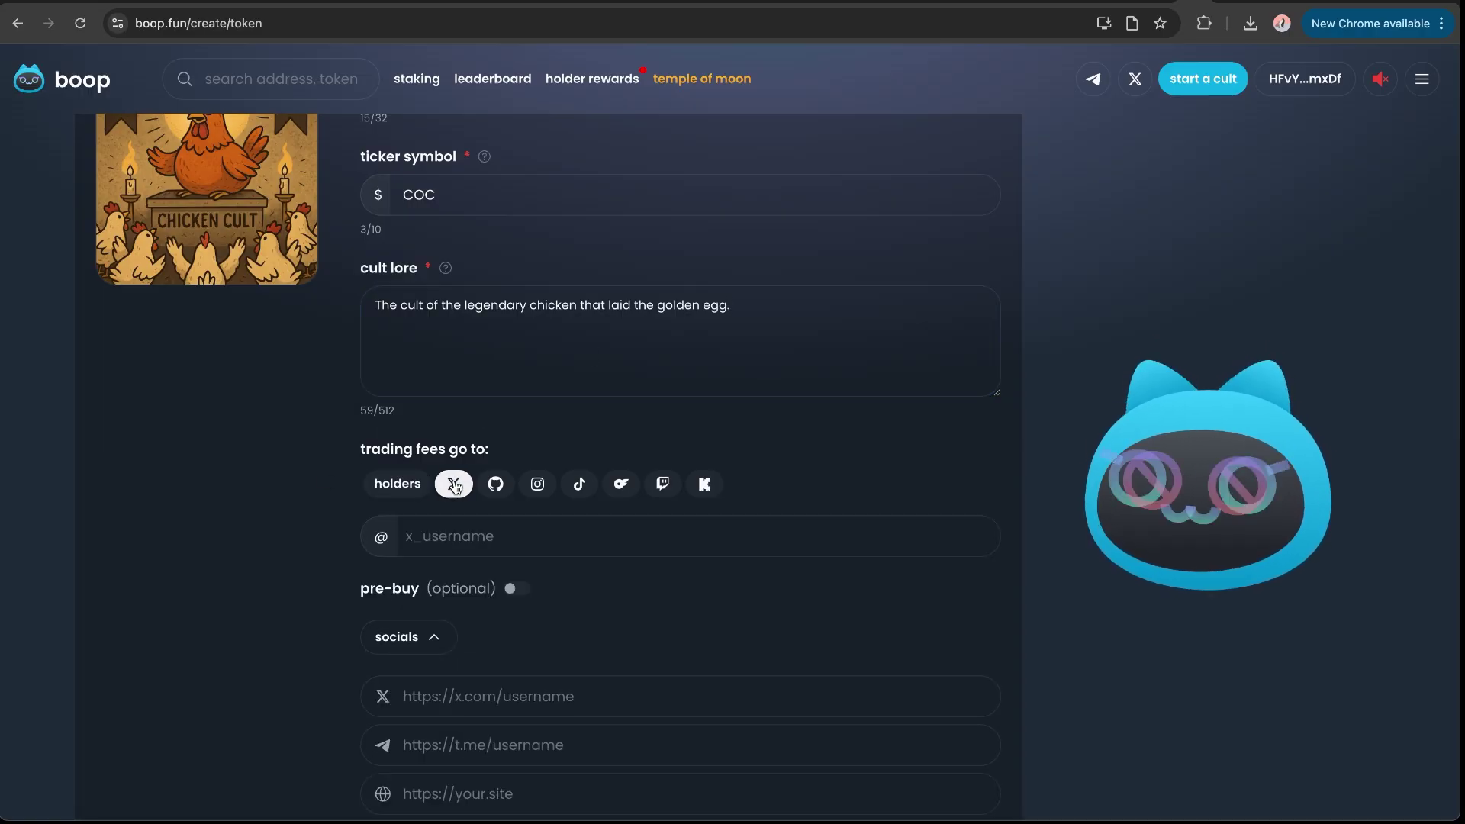
scroll(469, 606, "down", 2)
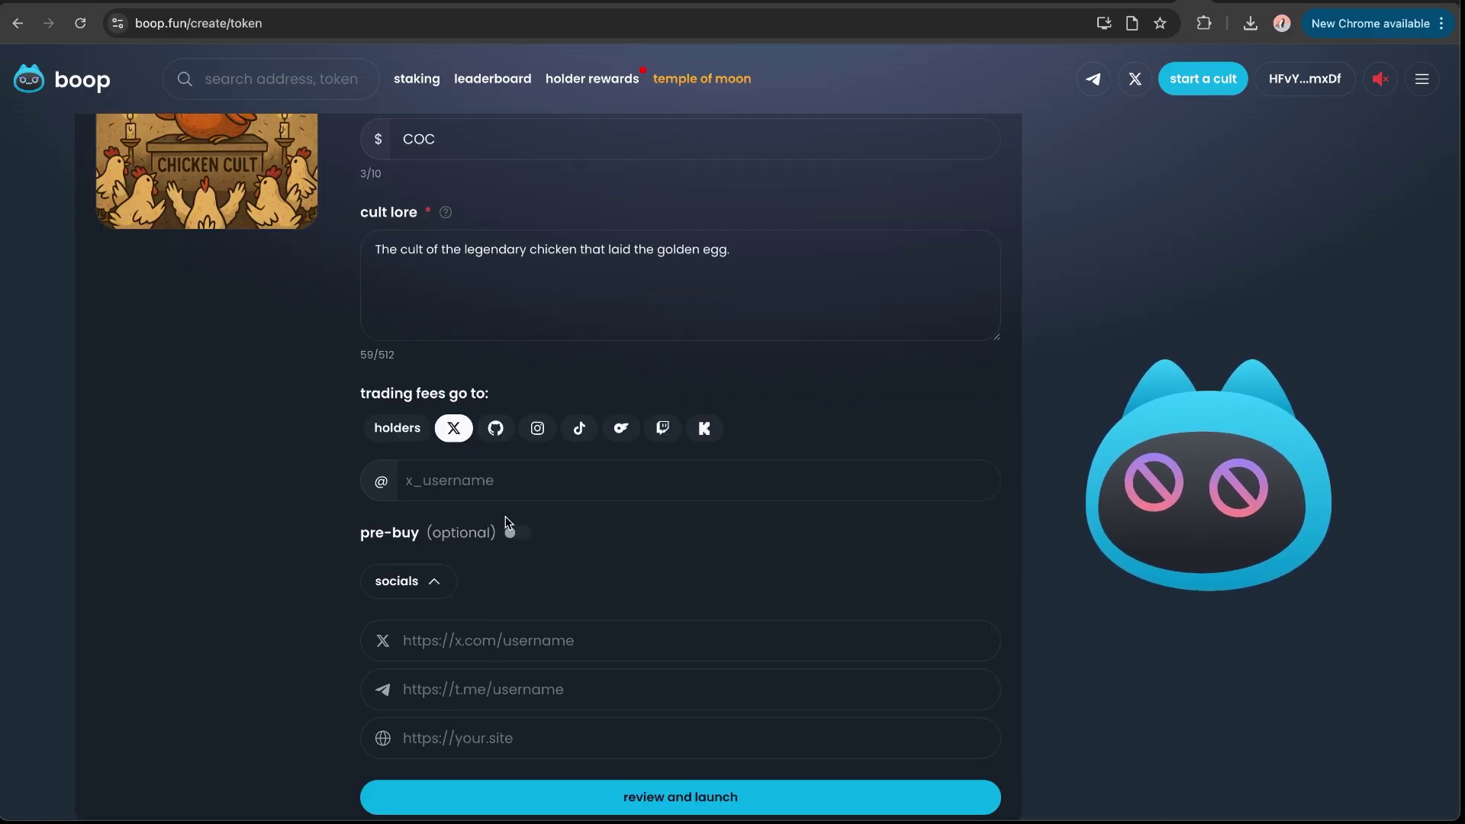
left_click(621, 437)
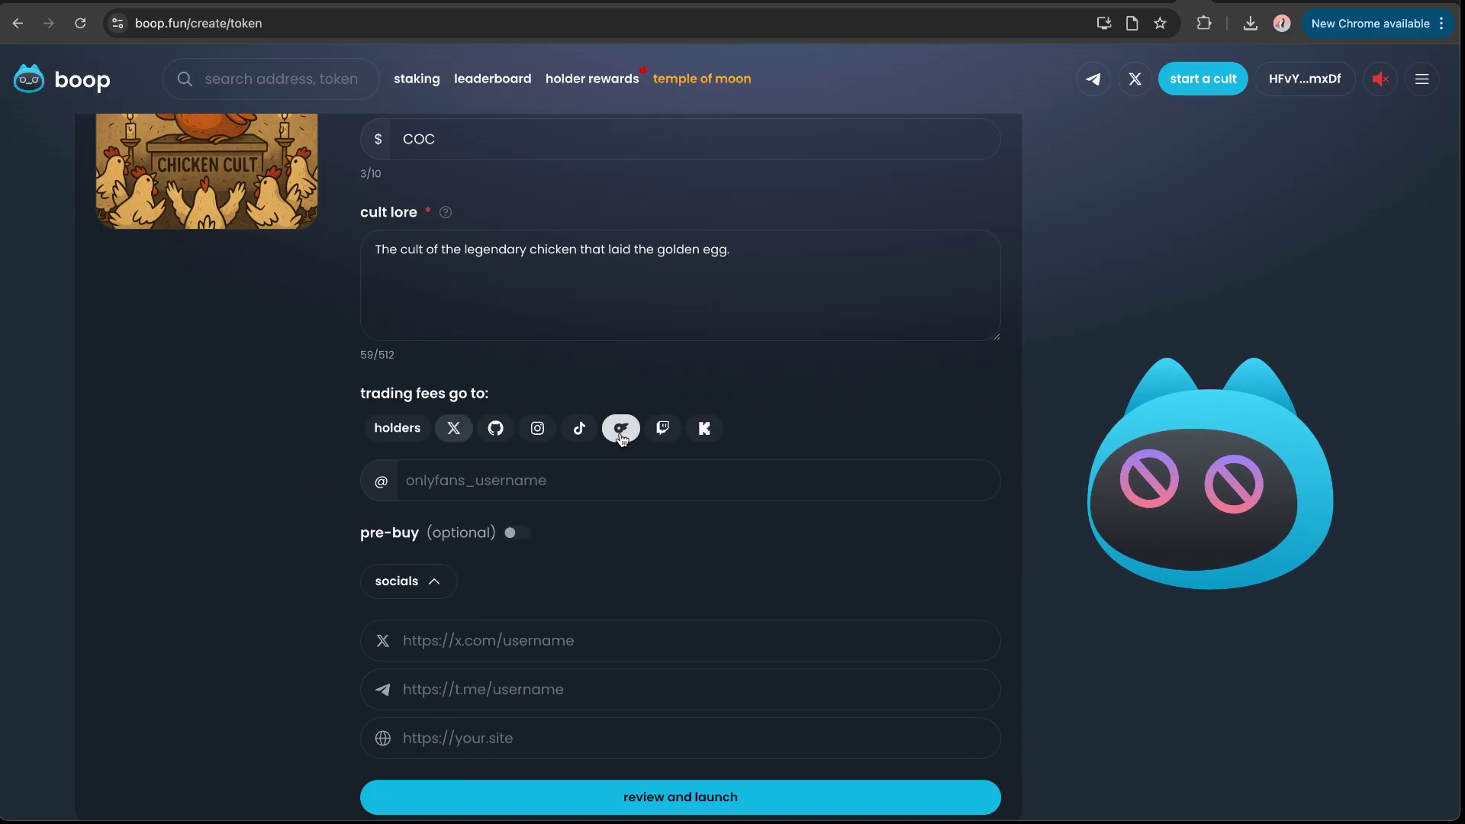
left_click(704, 430)
left_click(662, 428)
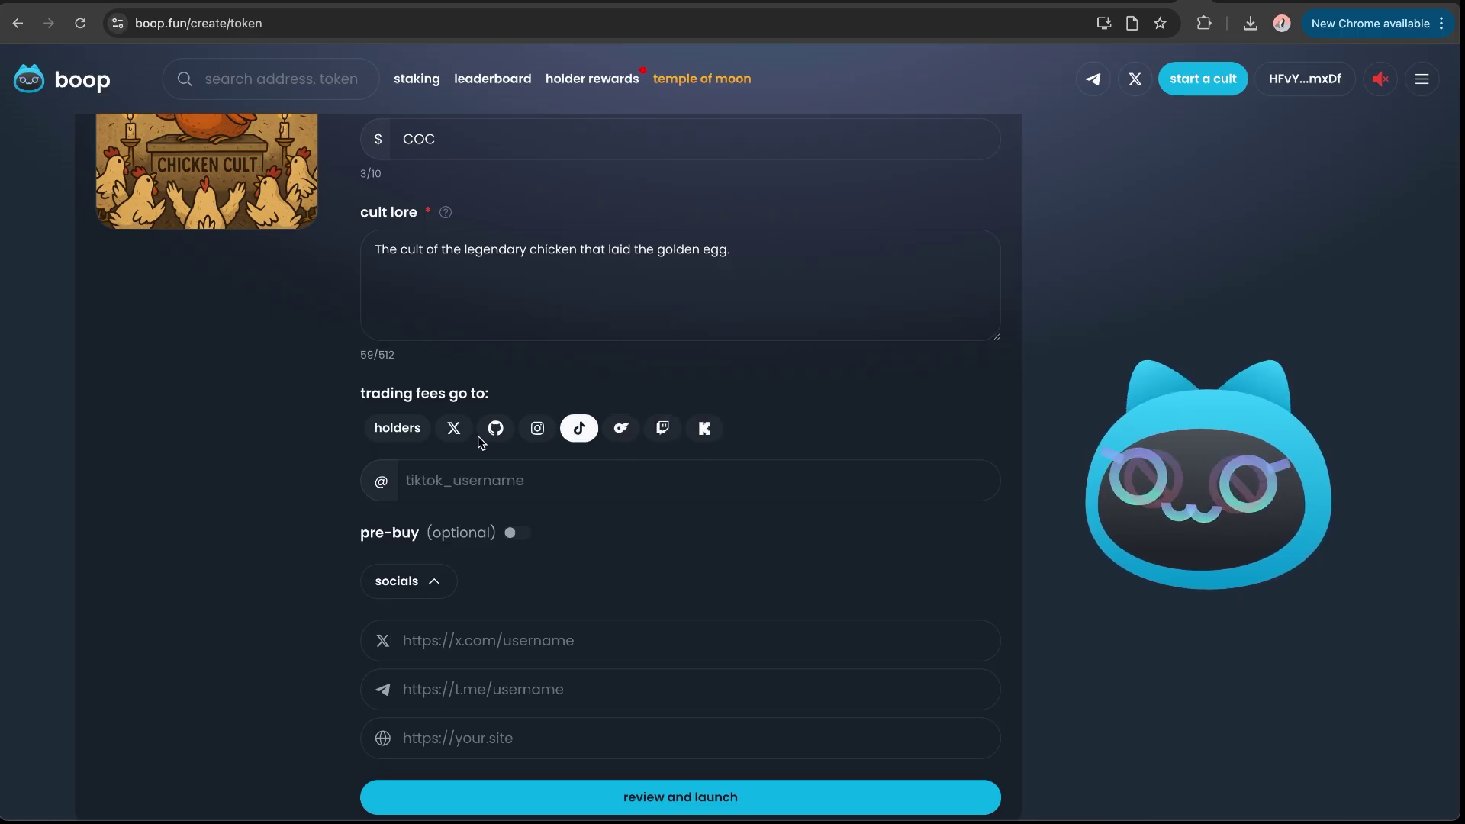
left_click(390, 428)
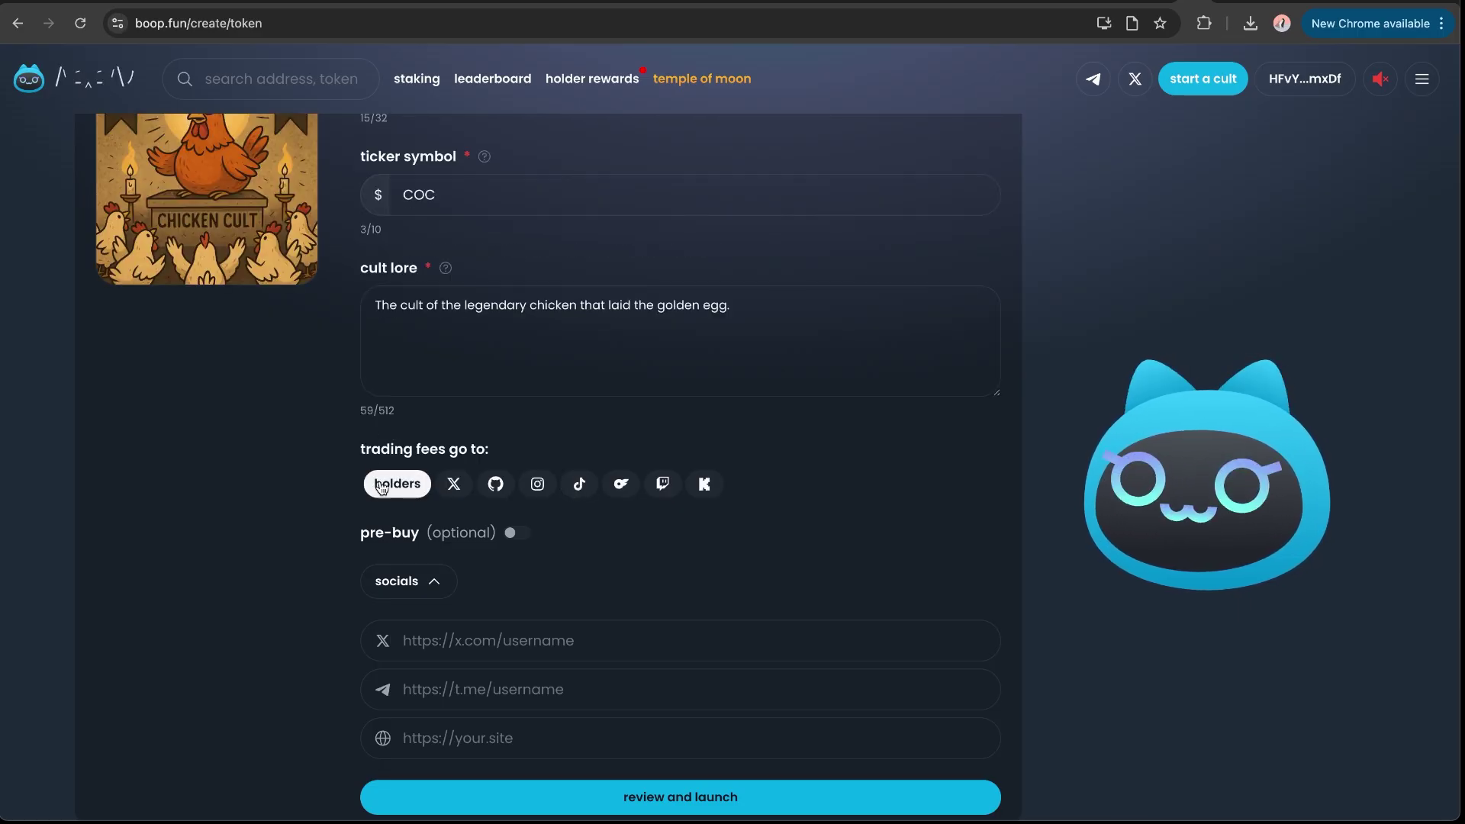
- Submit the Cult Of Chicken token for launch, agreeing to the terms of service and approving the last check
scroll(359, 457, "down", 1)
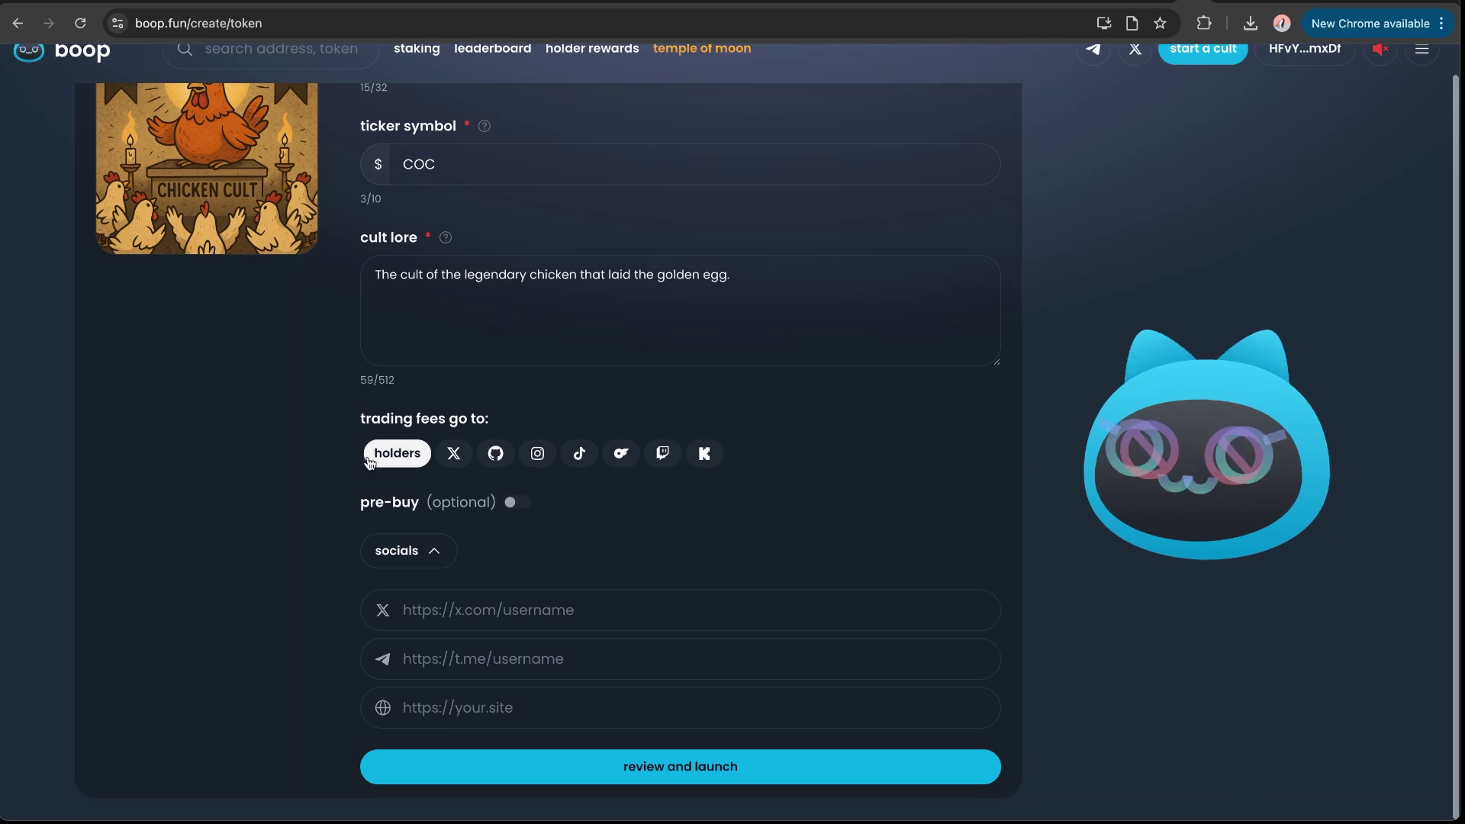
scroll(317, 427, "up", 1)
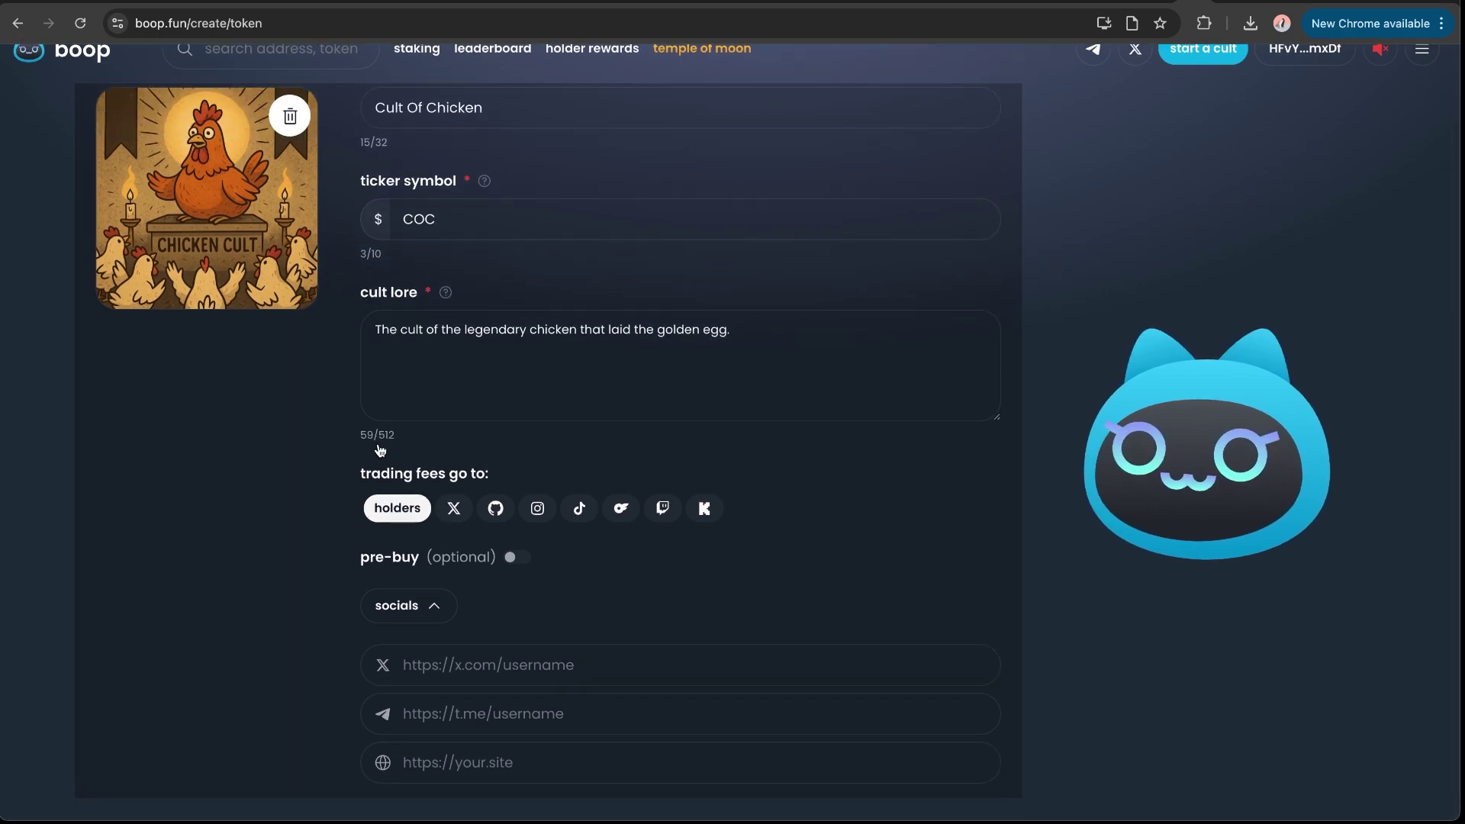
scroll(314, 502, "down", 1)
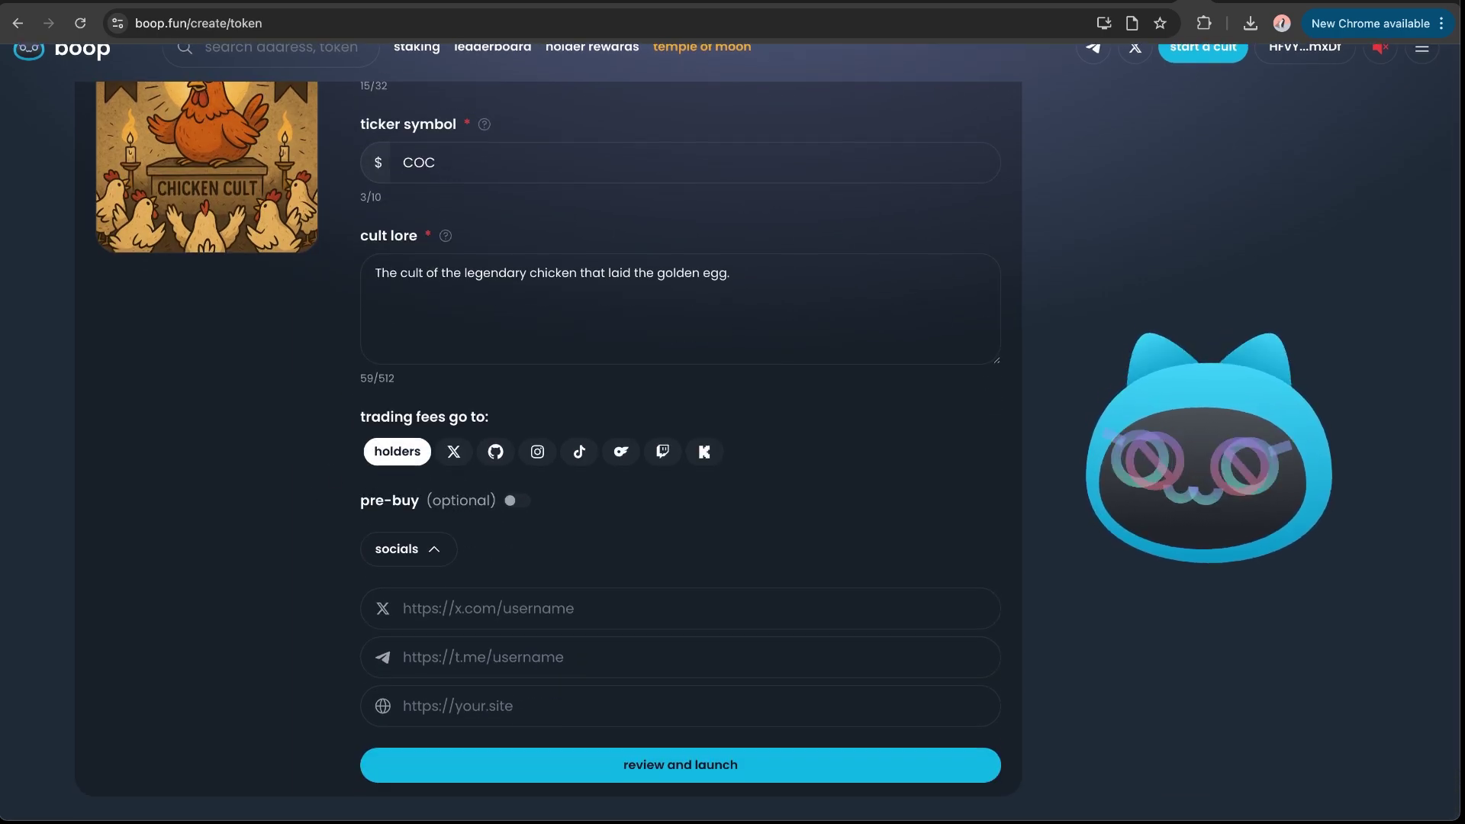
left_click(689, 772)
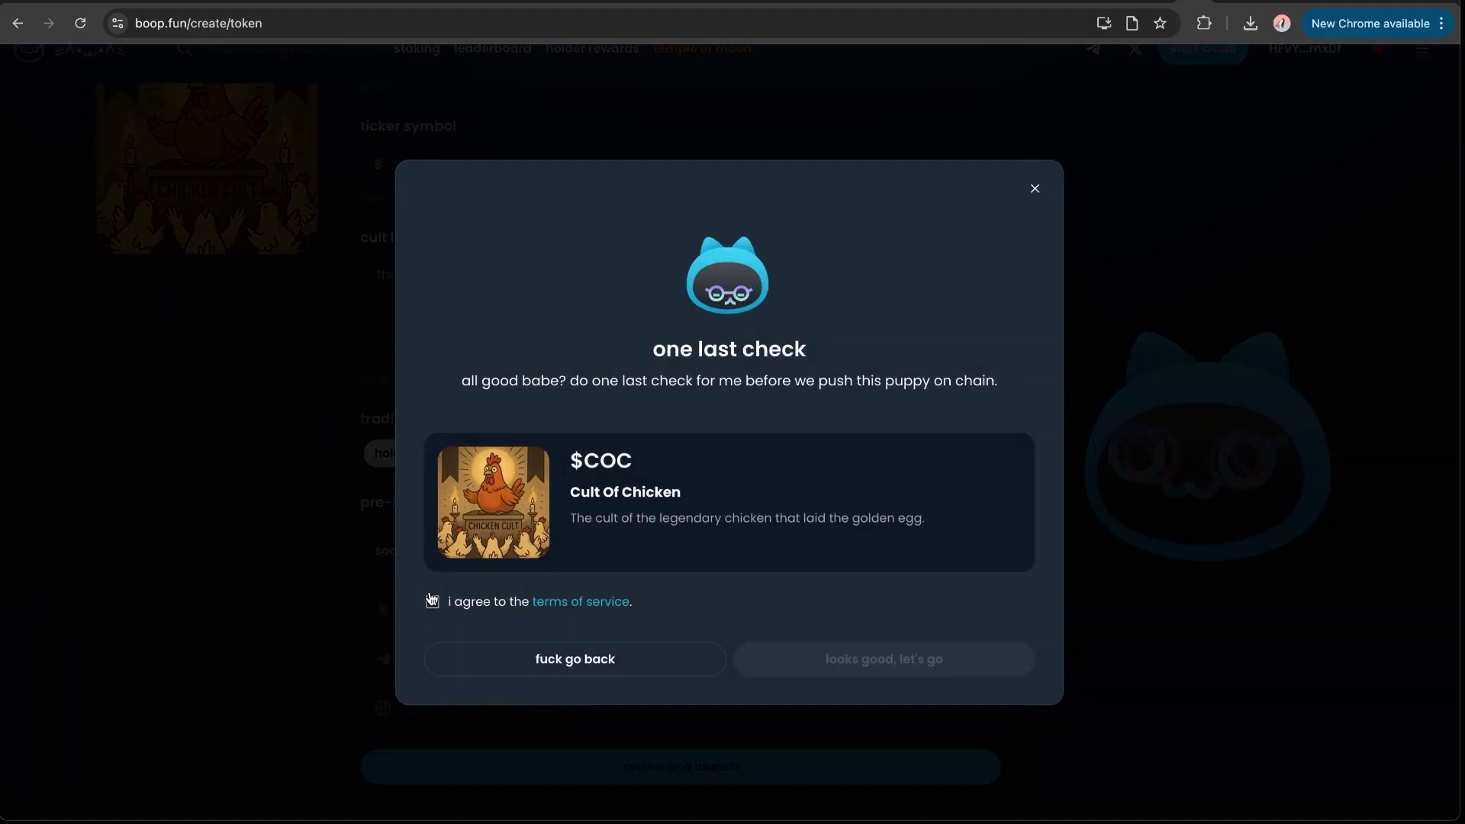
left_click(433, 602)
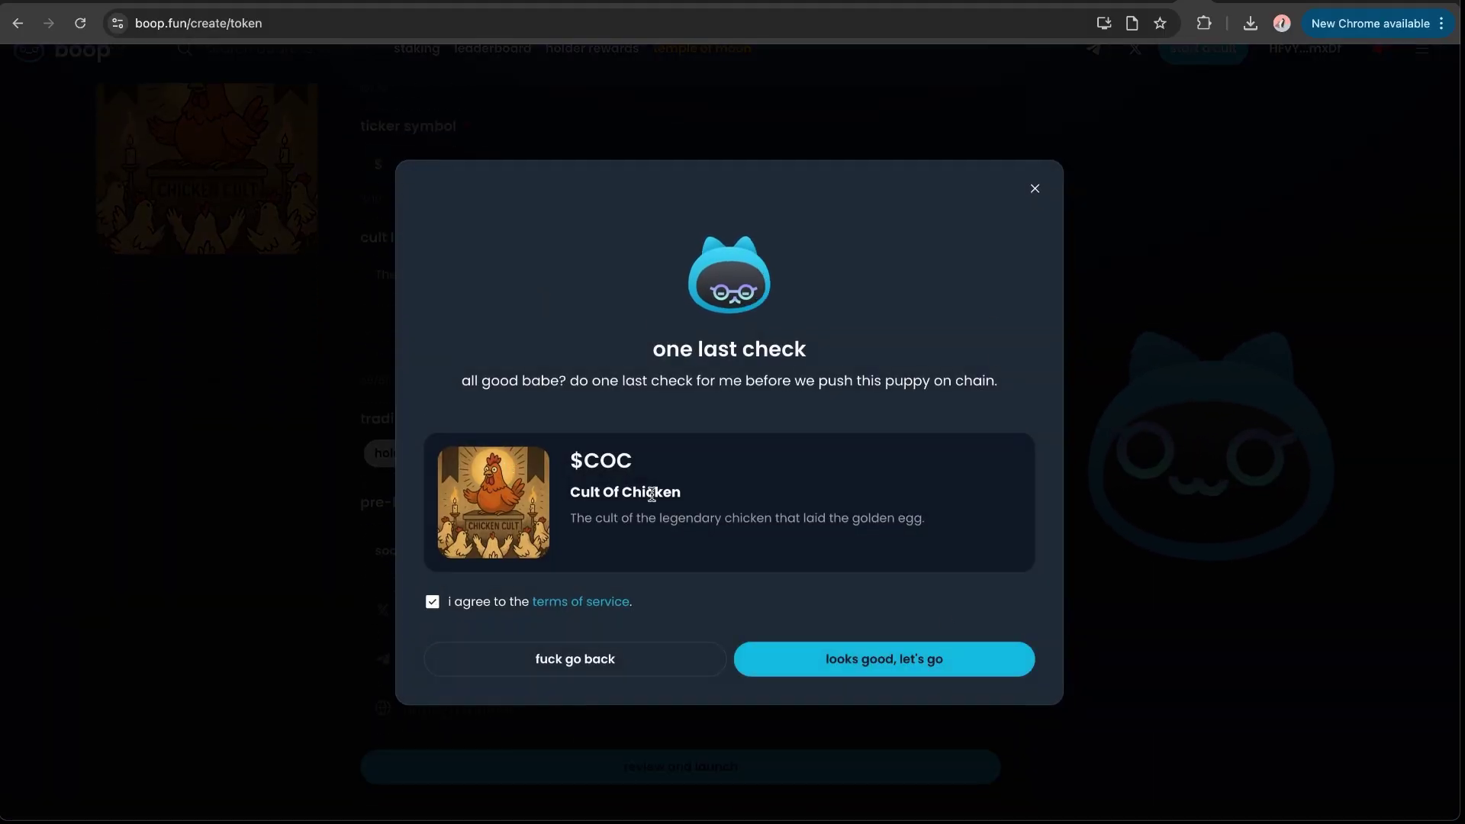
left_click(862, 660)
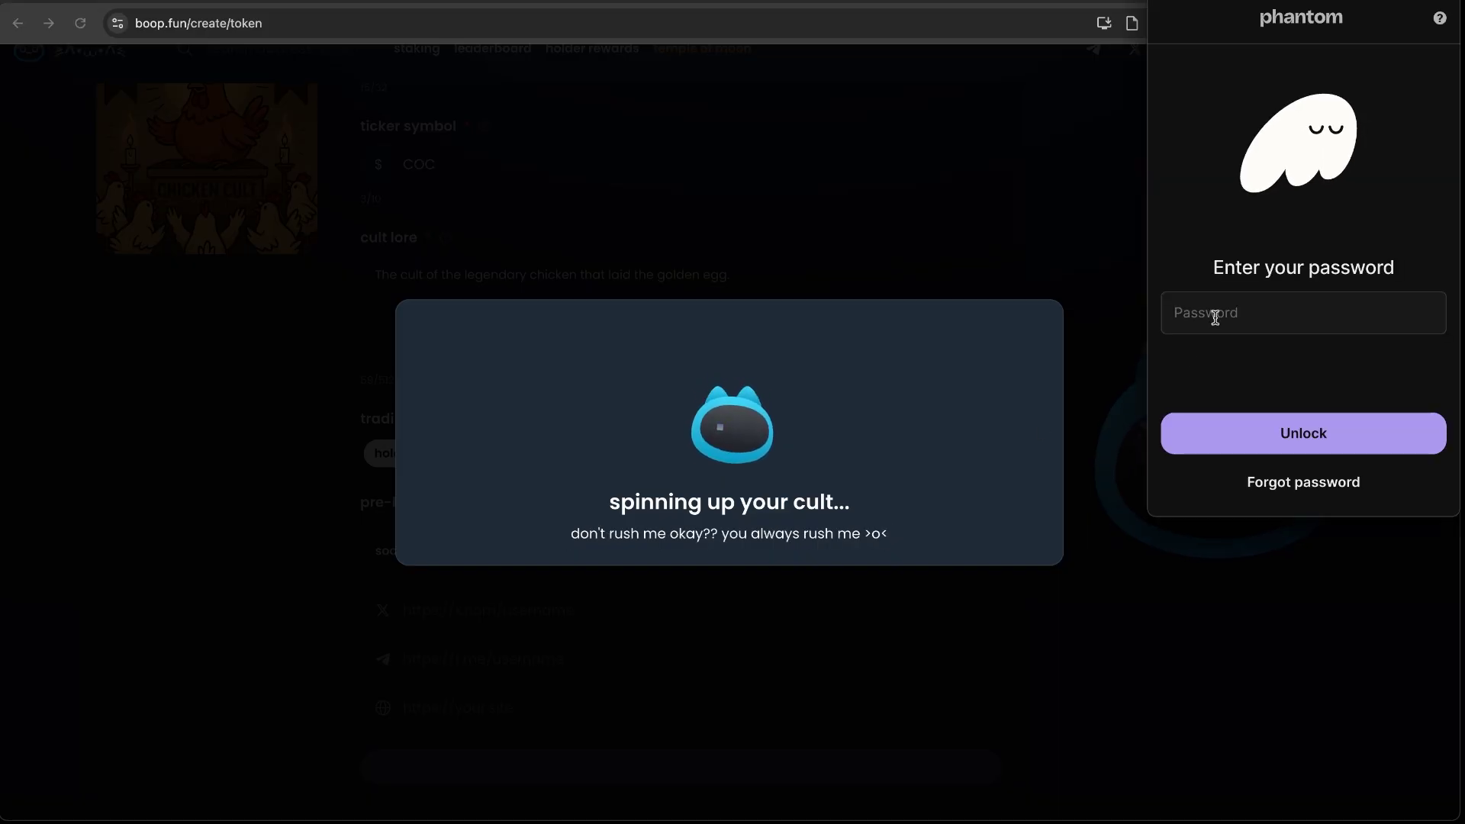
- Unlock the Phantom wallet with the account password and confirm the token deployment transaction
key("Return")
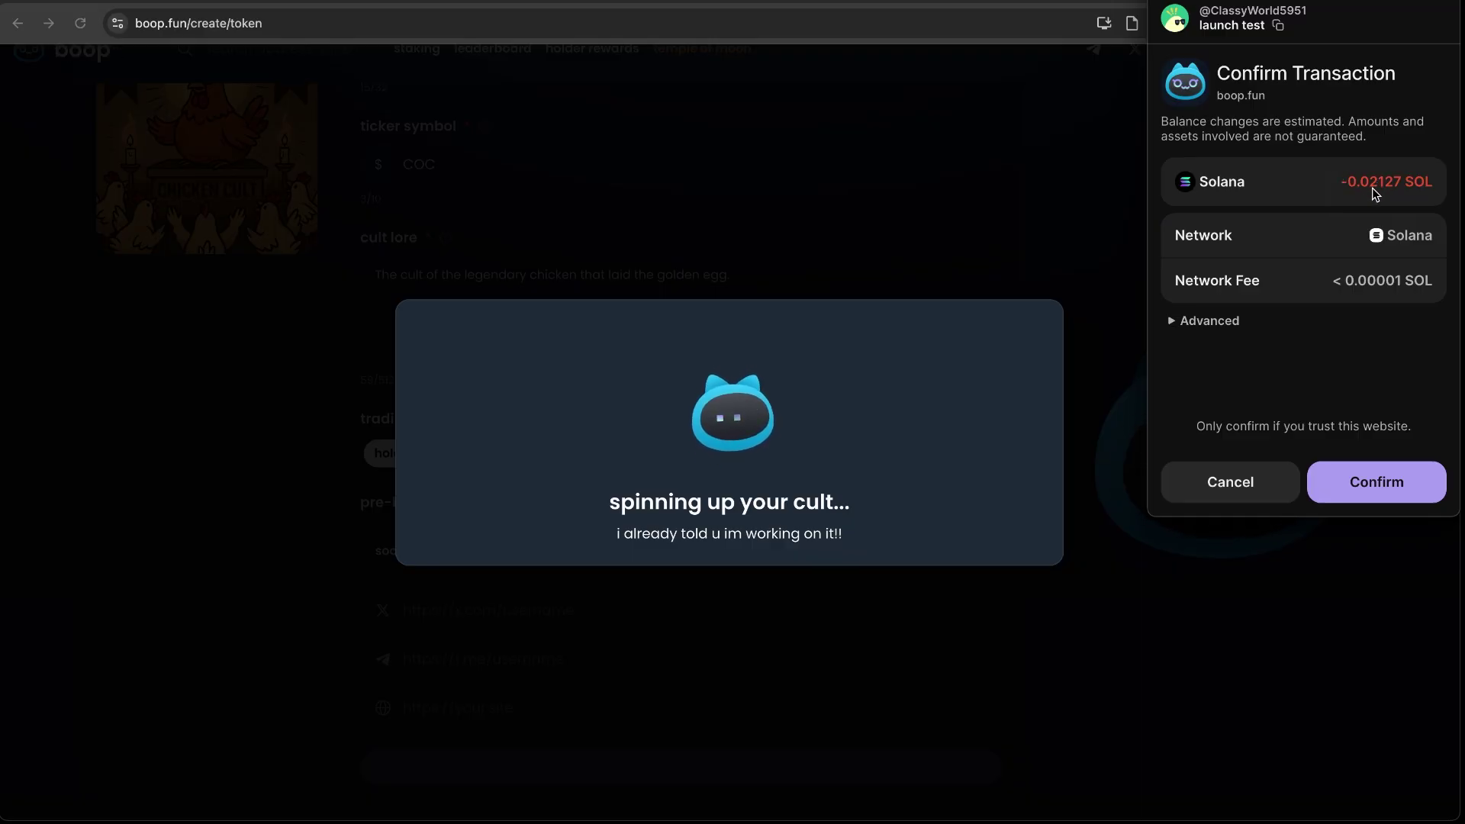
left_click(1366, 474)
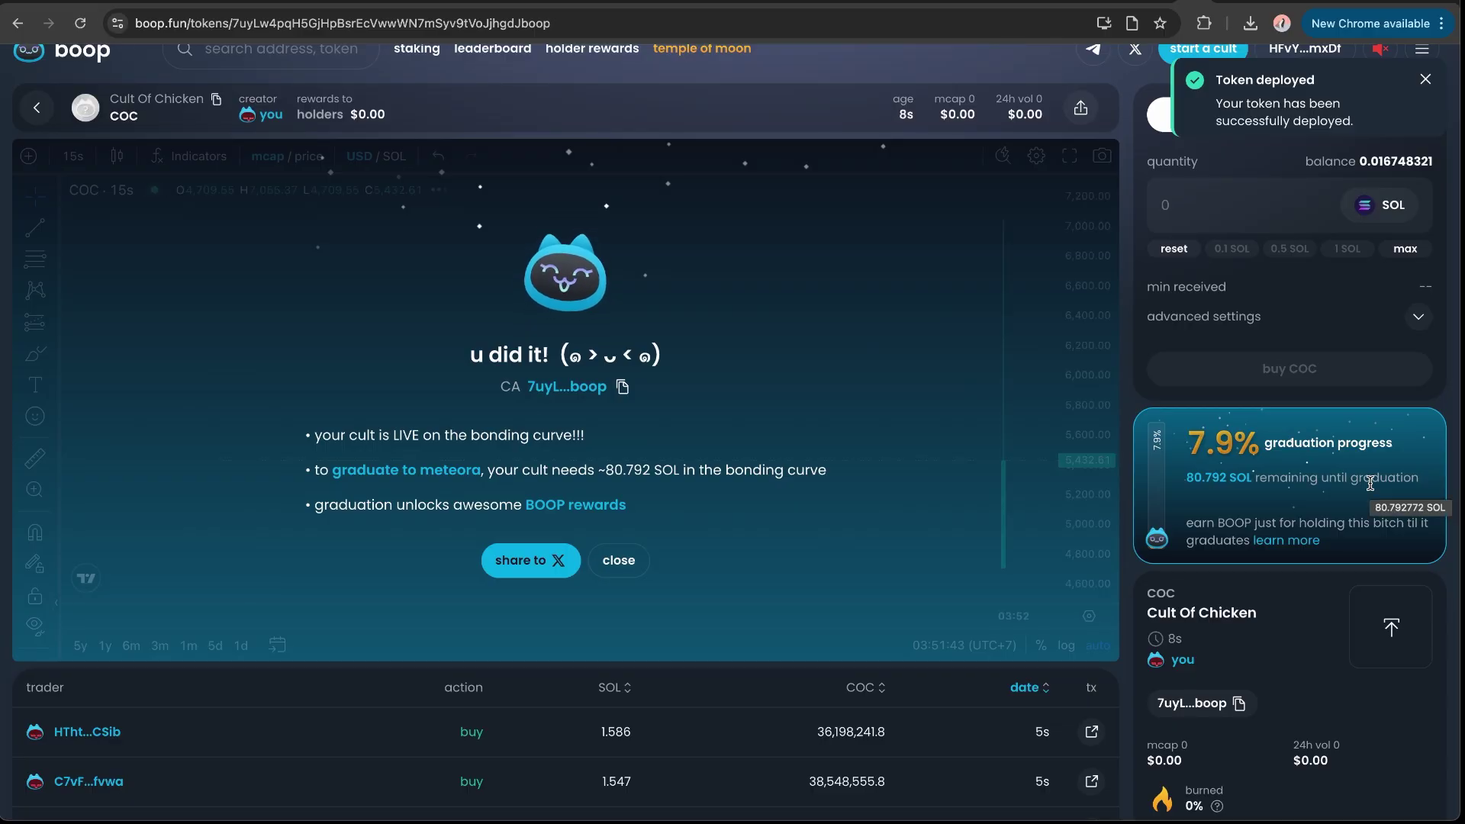
- Examine the launched token's page, including its trade list, graduation progress, market cap, total rewards and top holders
scroll(877, 540, "down", 5)
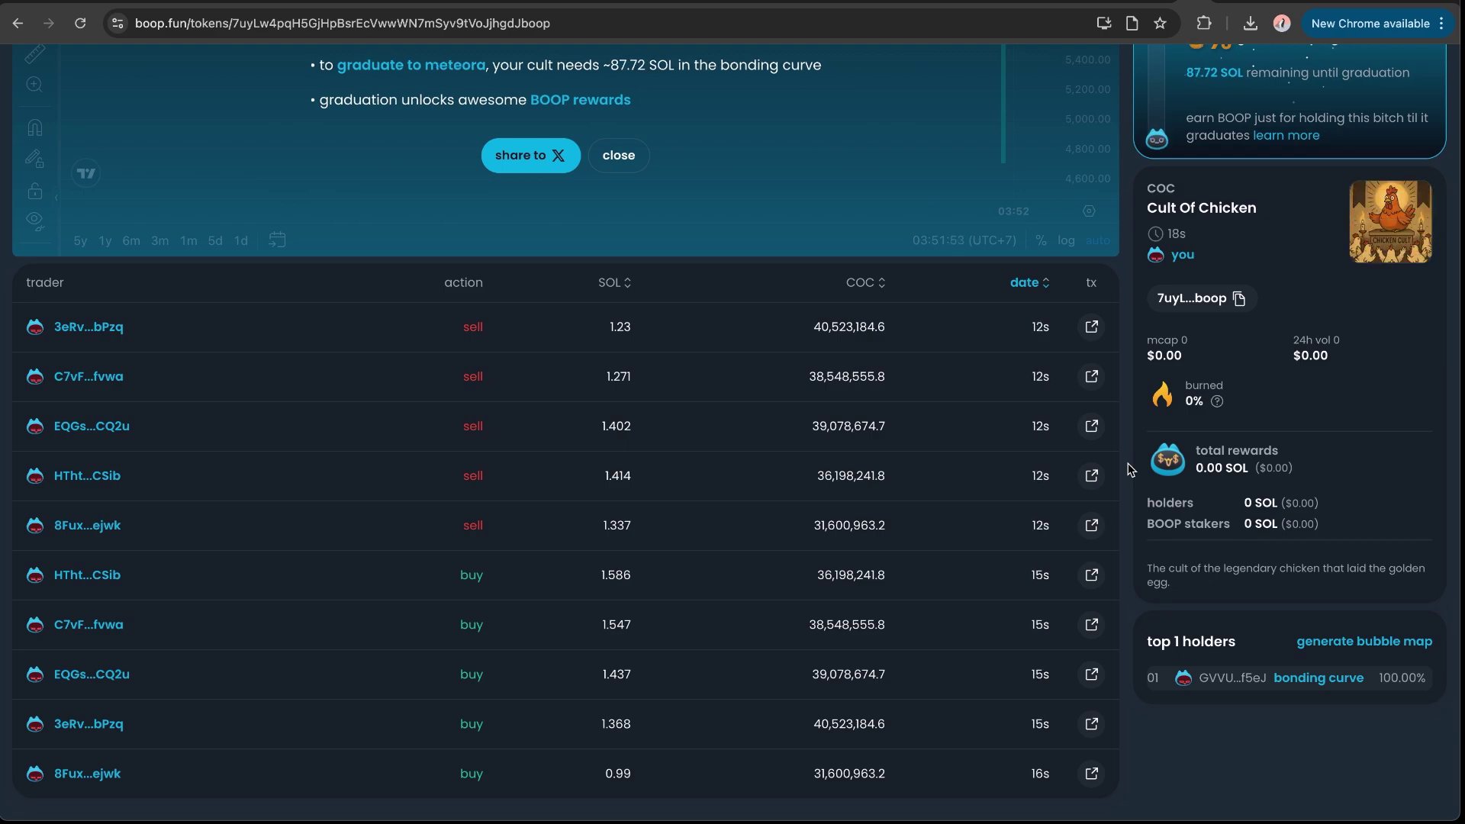
scroll(1130, 468, "up", 5)
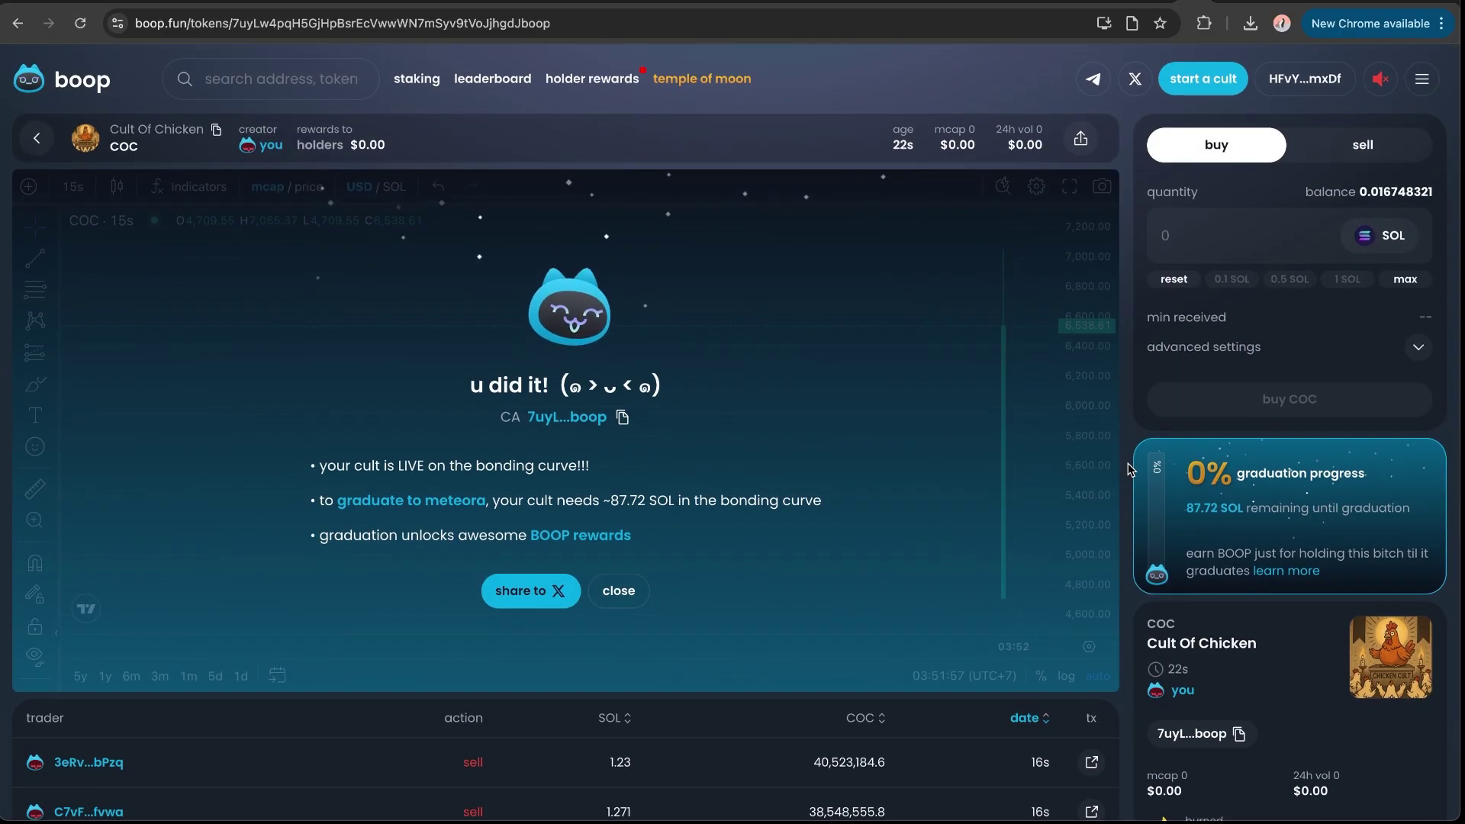
scroll(1127, 464, "down", 5)
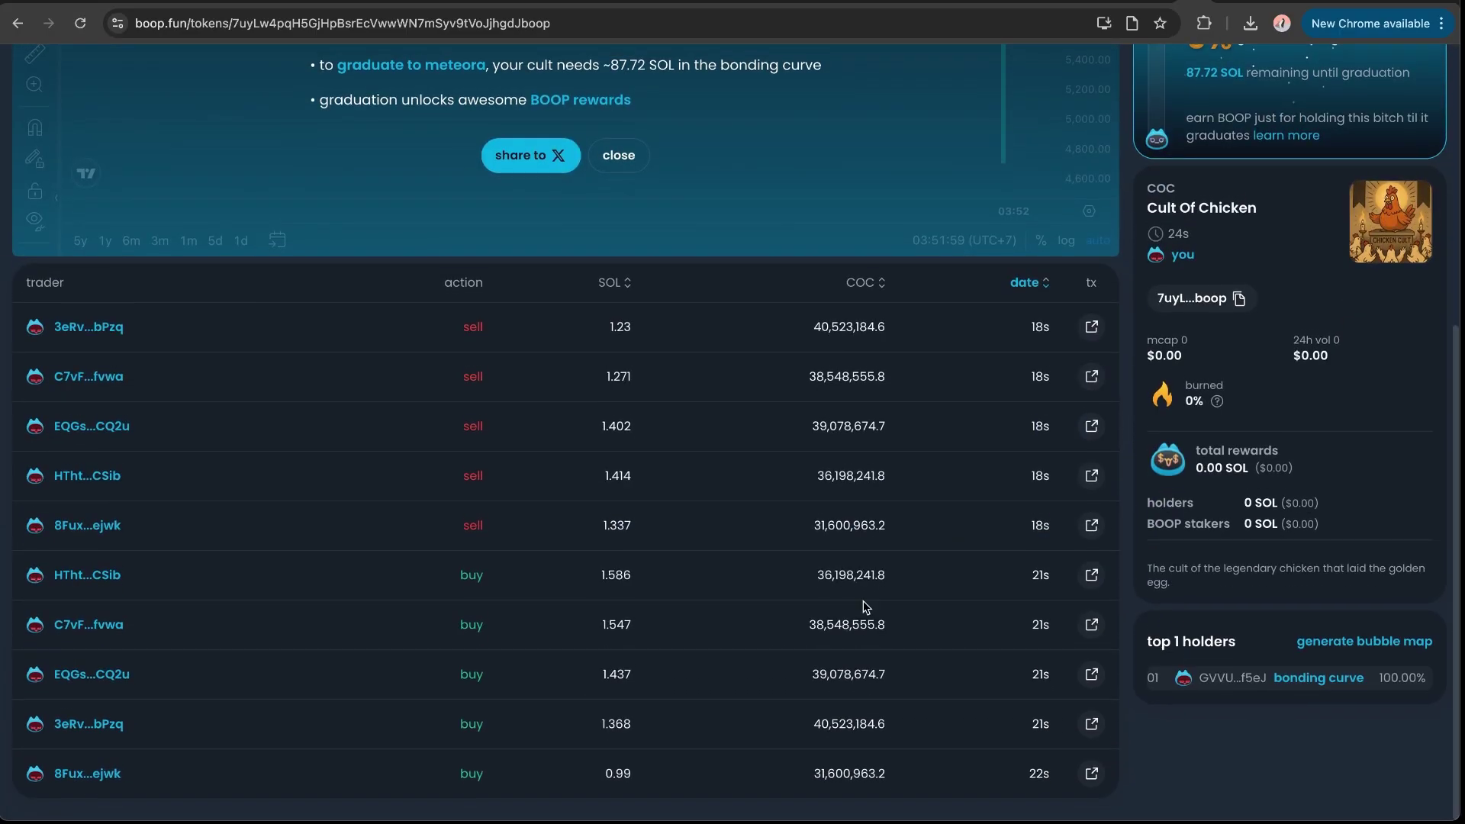
scroll(866, 603, "up", 1)
scroll(1027, 534, "down", 1)
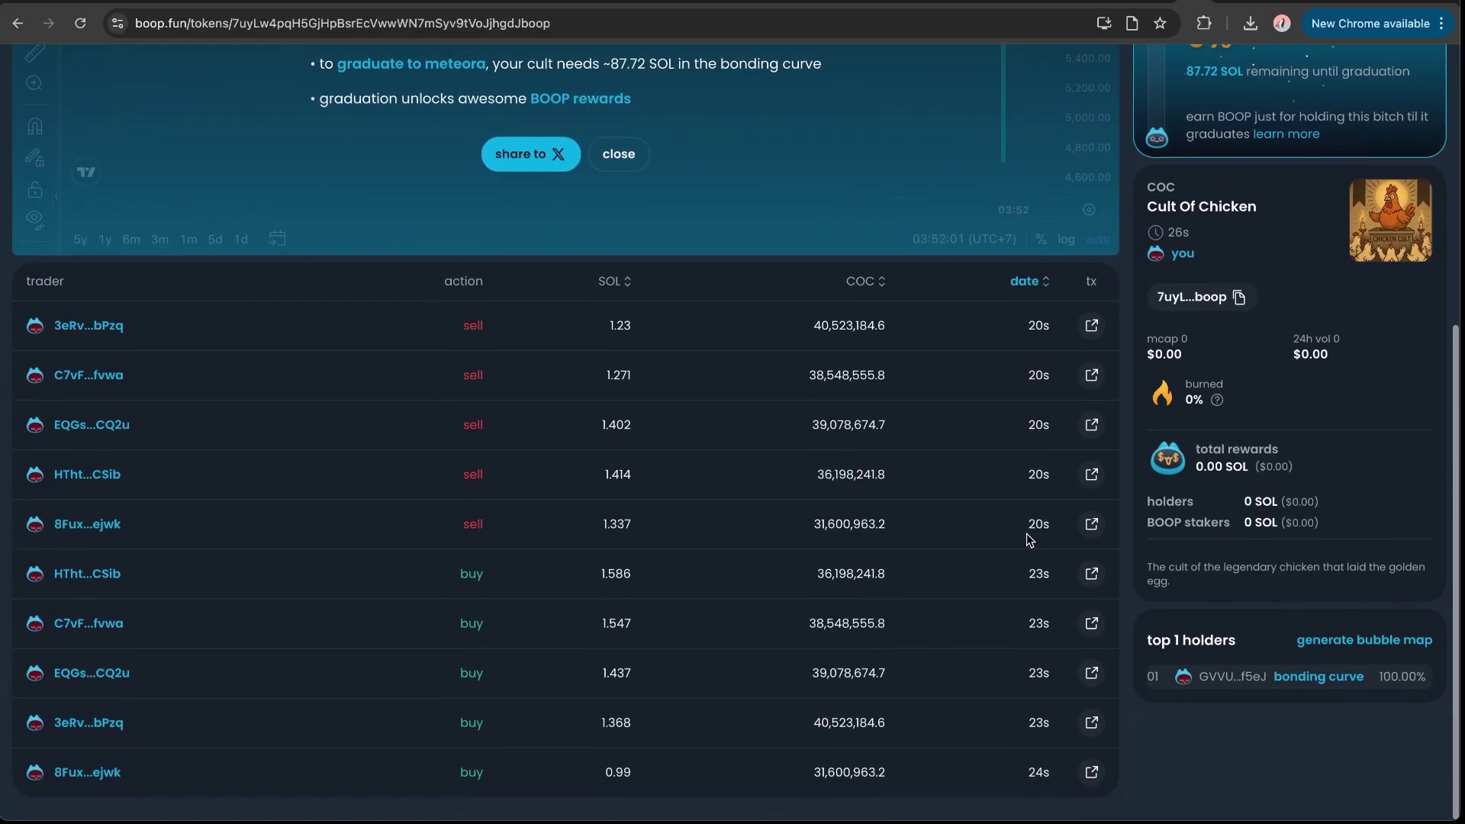
scroll(1124, 494, "up", 1)
scroll(1125, 494, "up", 4)
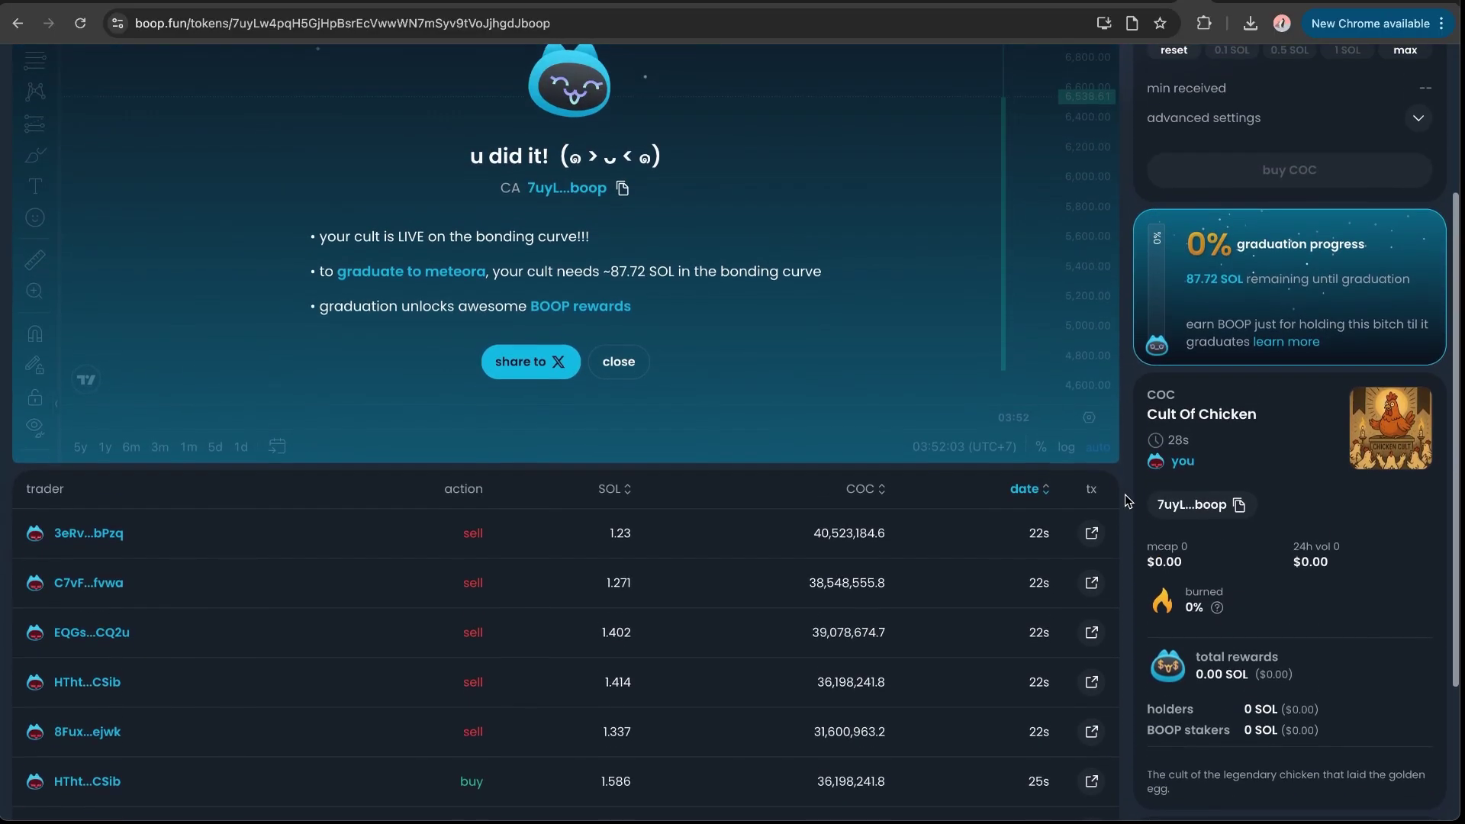
scroll(1124, 495, "up", 1)
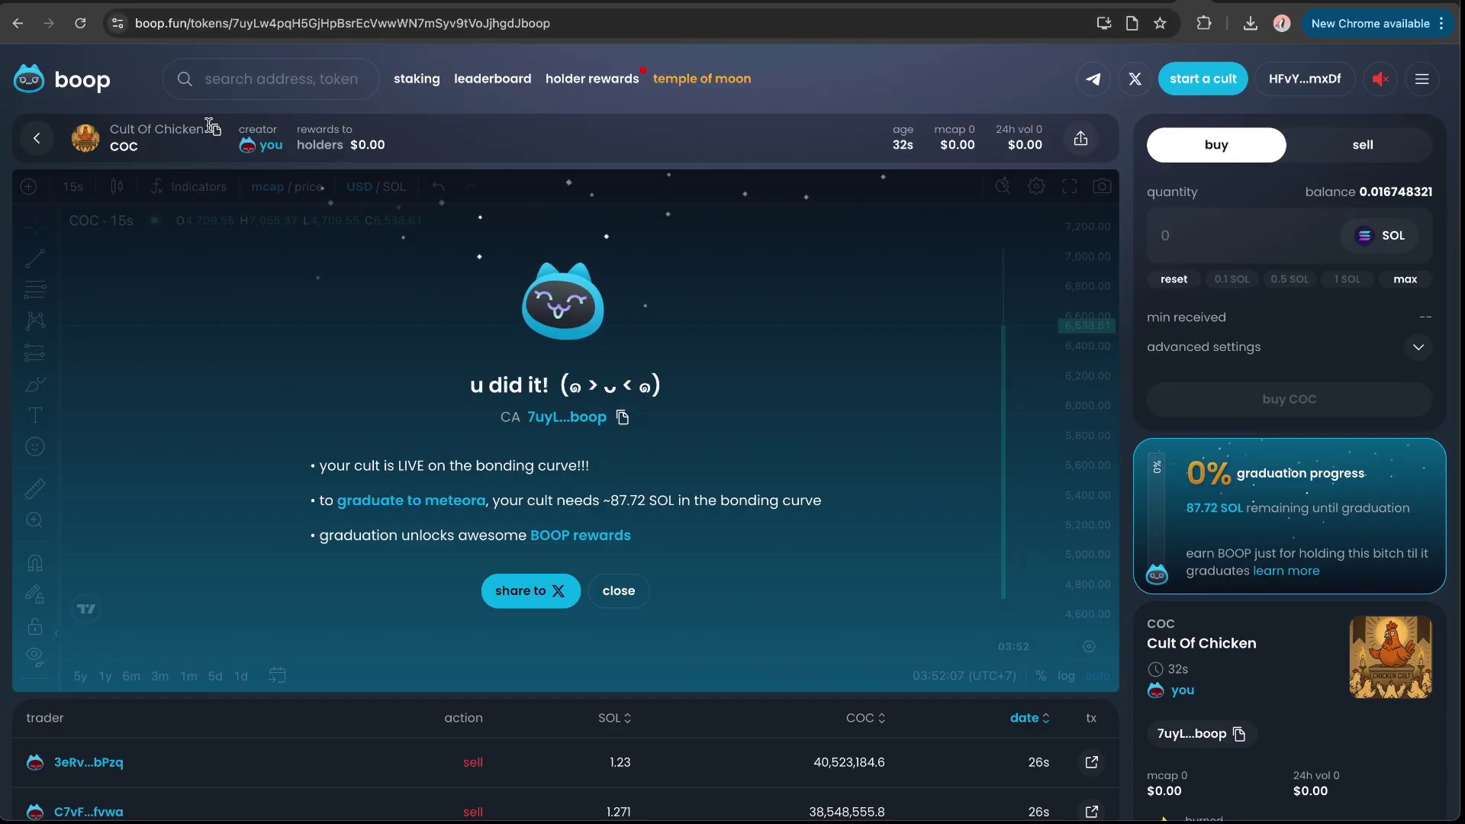
scroll(1130, 188, "down", 1)
scroll(1130, 188, "down", 5)
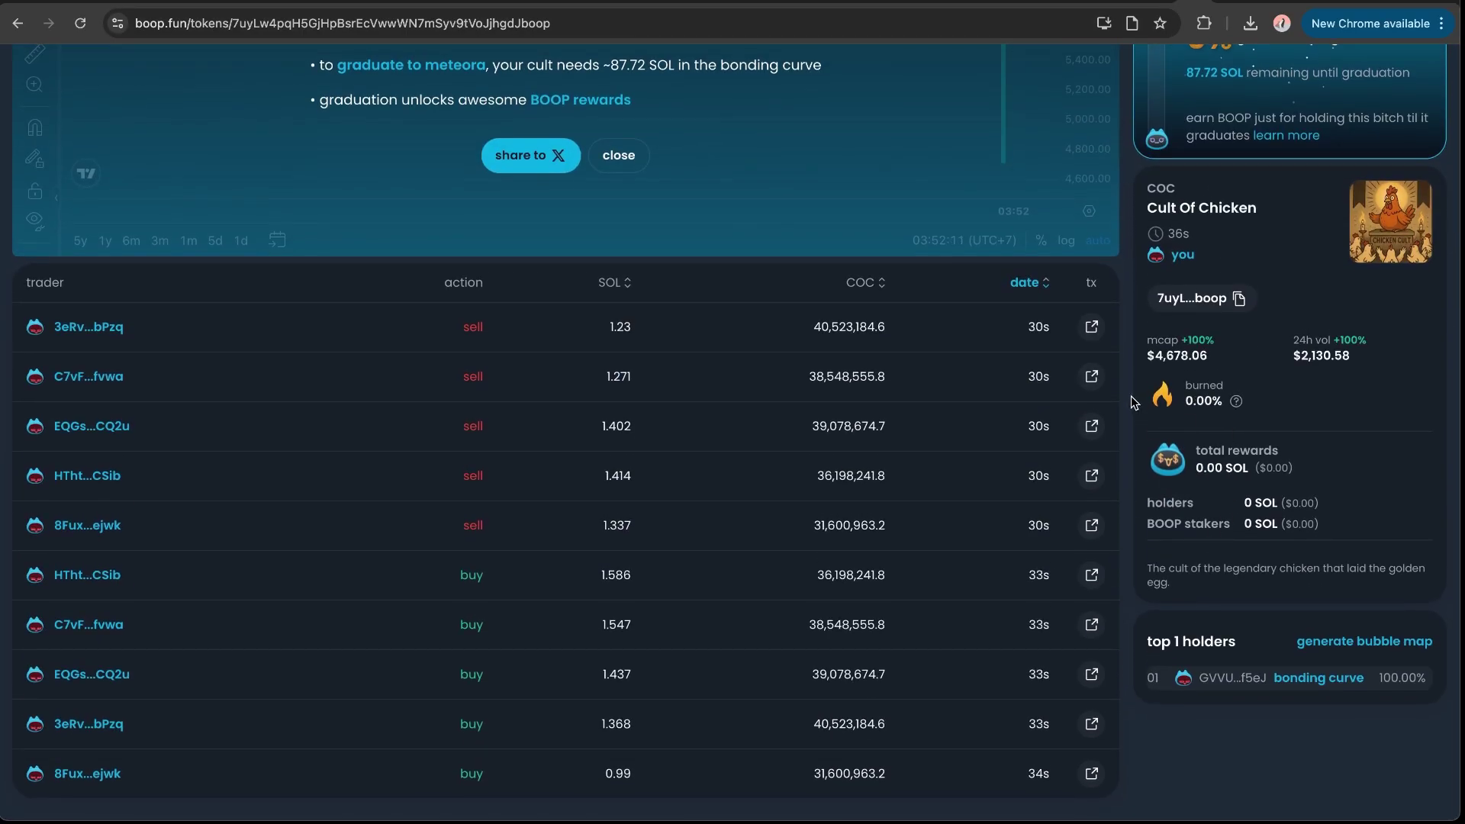
scroll(1130, 401, "up", 2)
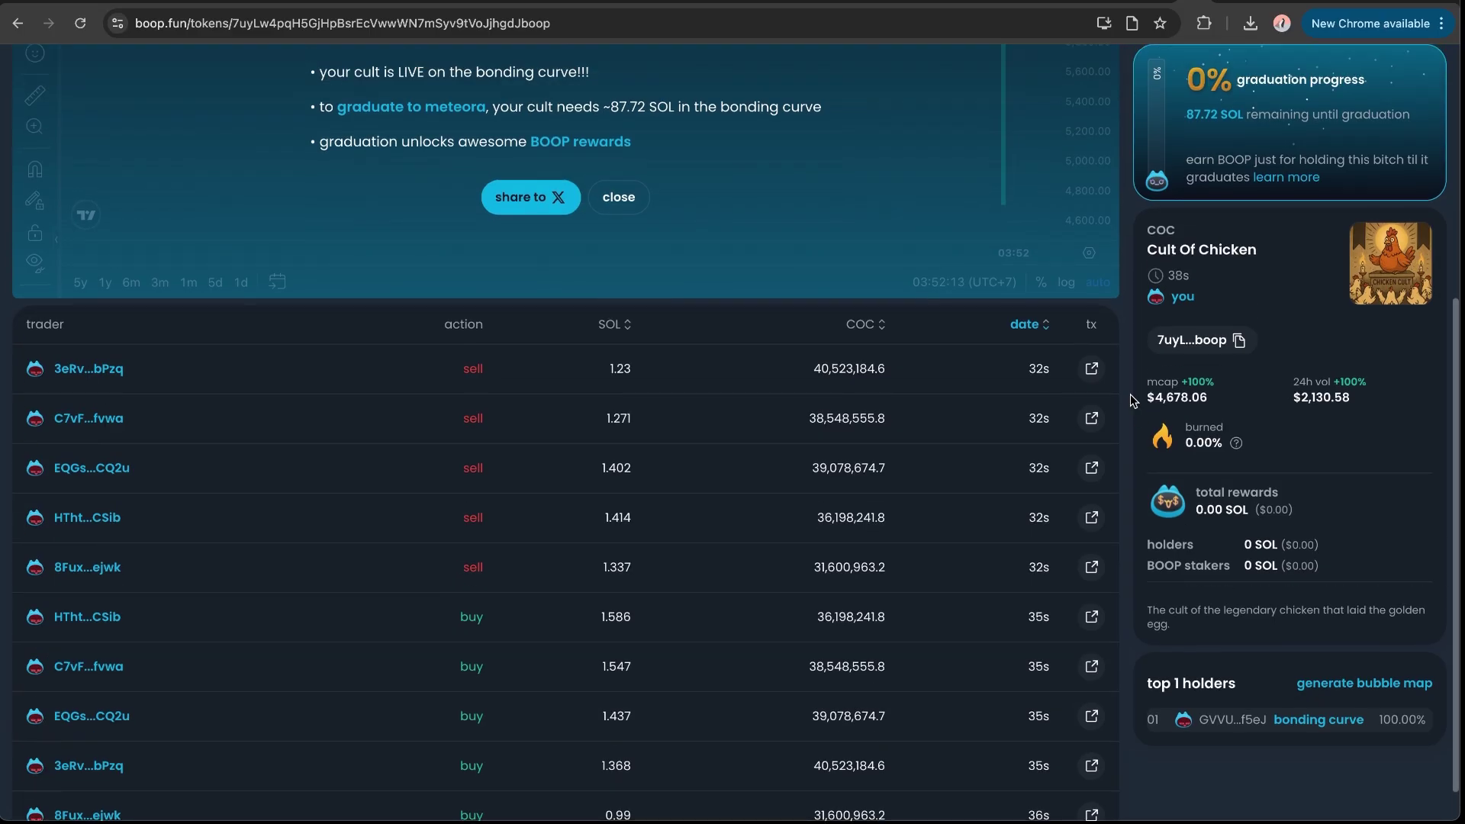
scroll(1130, 401, "up", 3)
scroll(1130, 400, "up", 1)
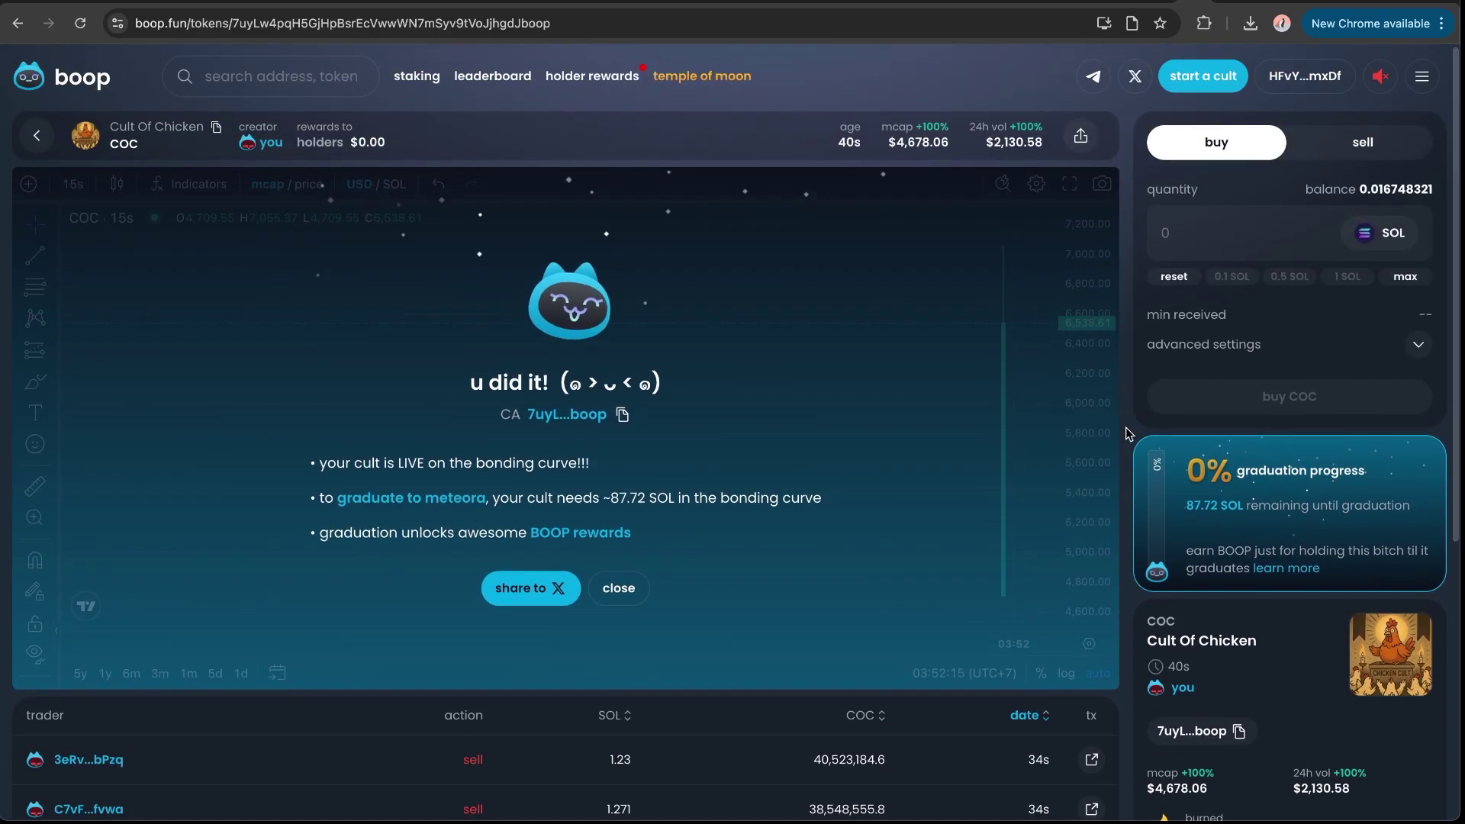
scroll(1129, 420, "down", 2)
scroll(1126, 432, "down", 3)
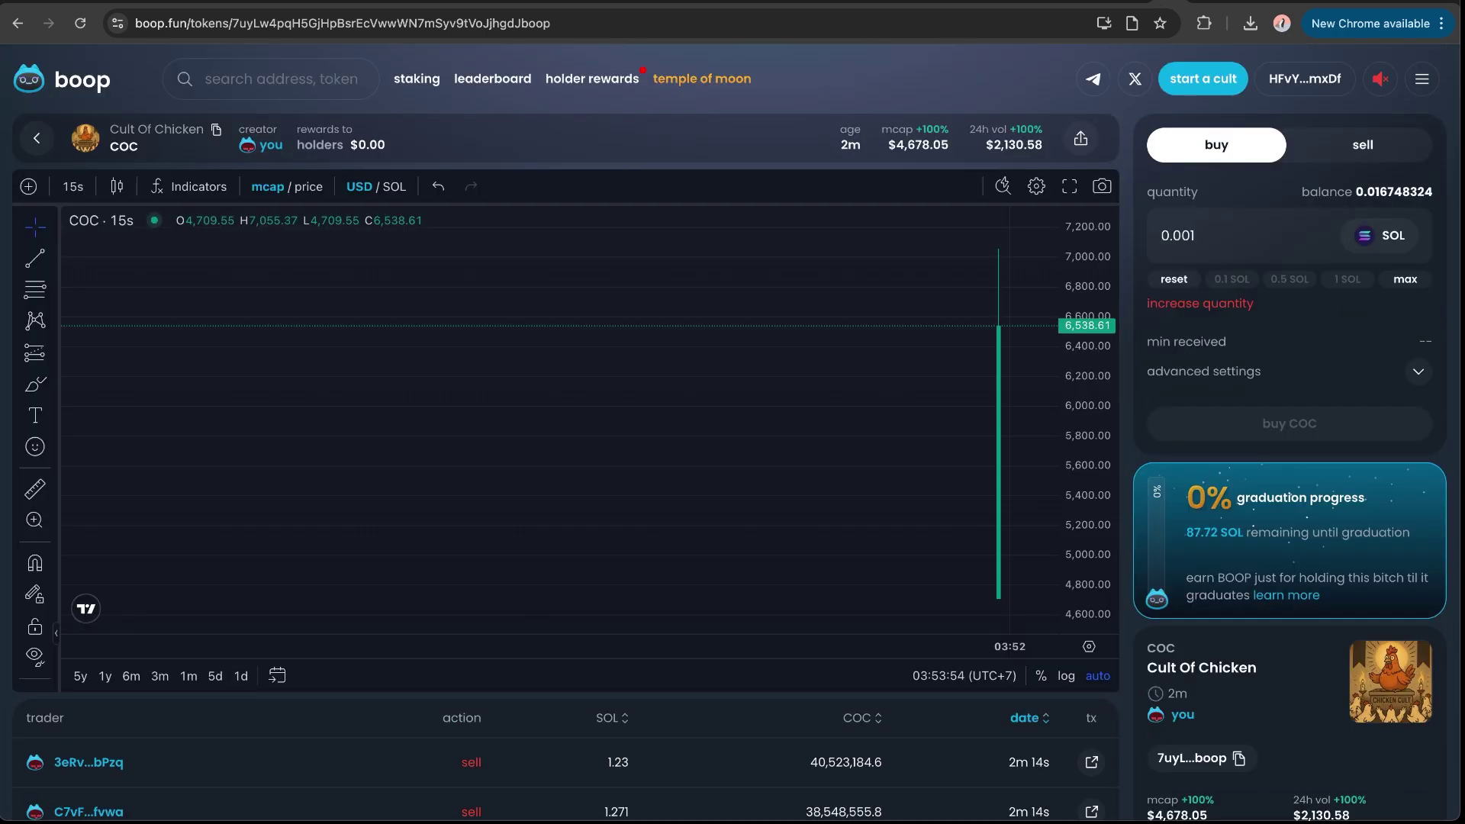
- Set the COC buy quantity to 0.01 SOL
left_click(1212, 252)
key("BackSpace")
key("BackSpace")
type("1")
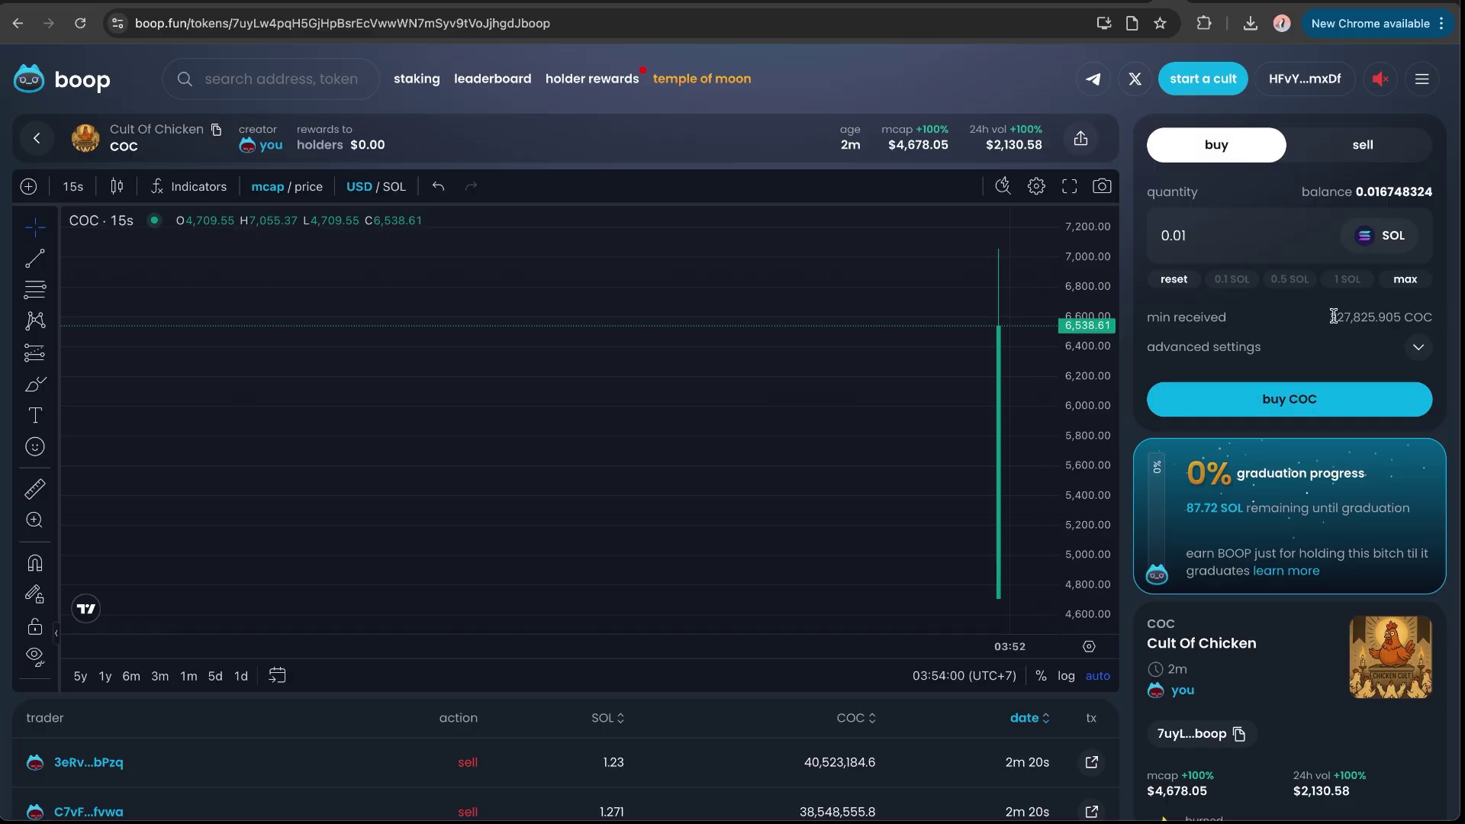
- Check the max slippage and speed settings, and try the COC purchase up to the wallet confirmation, rejecting the transaction there
left_click(1424, 351)
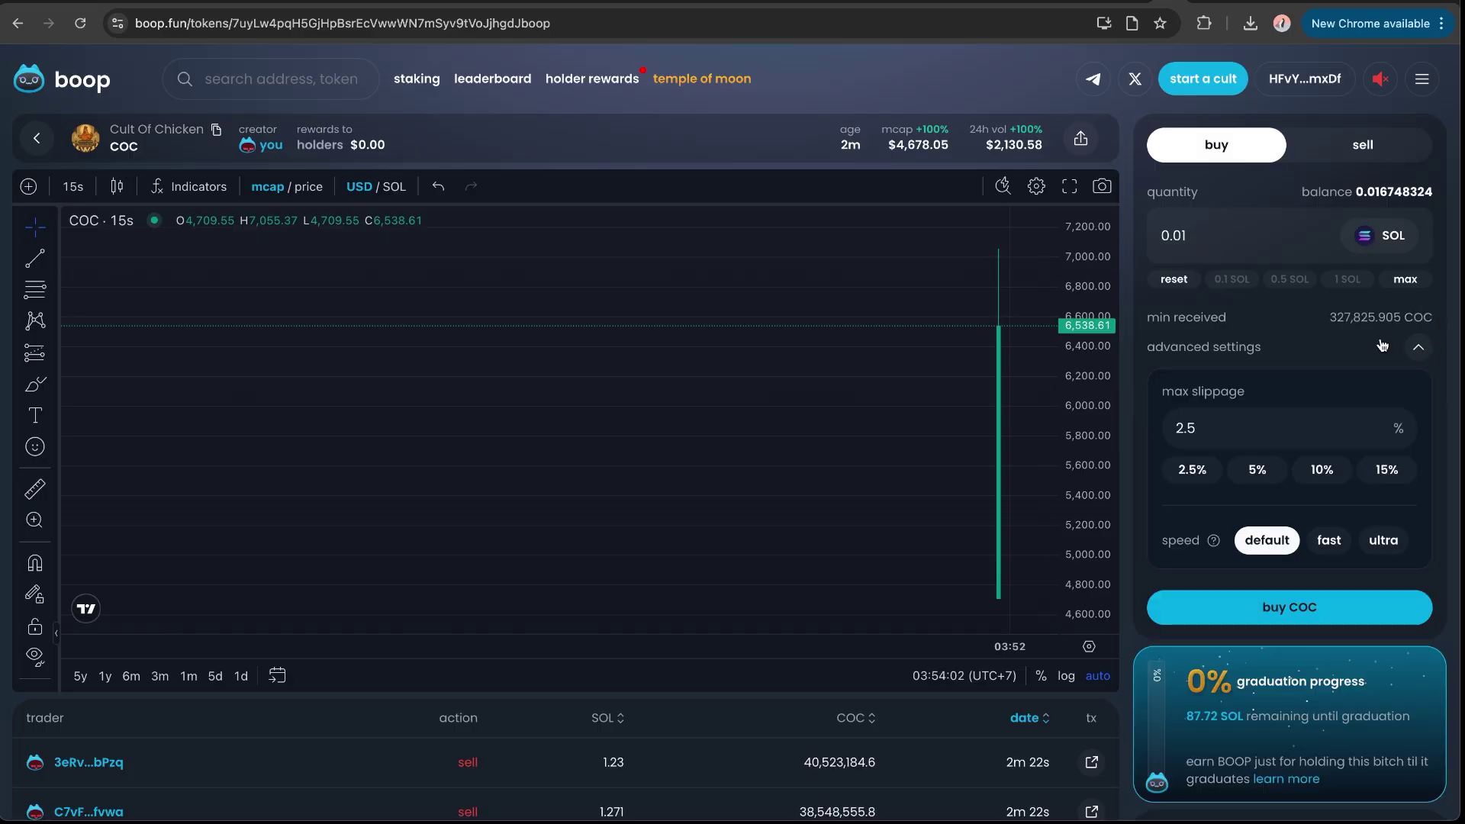
left_click(1422, 344)
left_click(1271, 404)
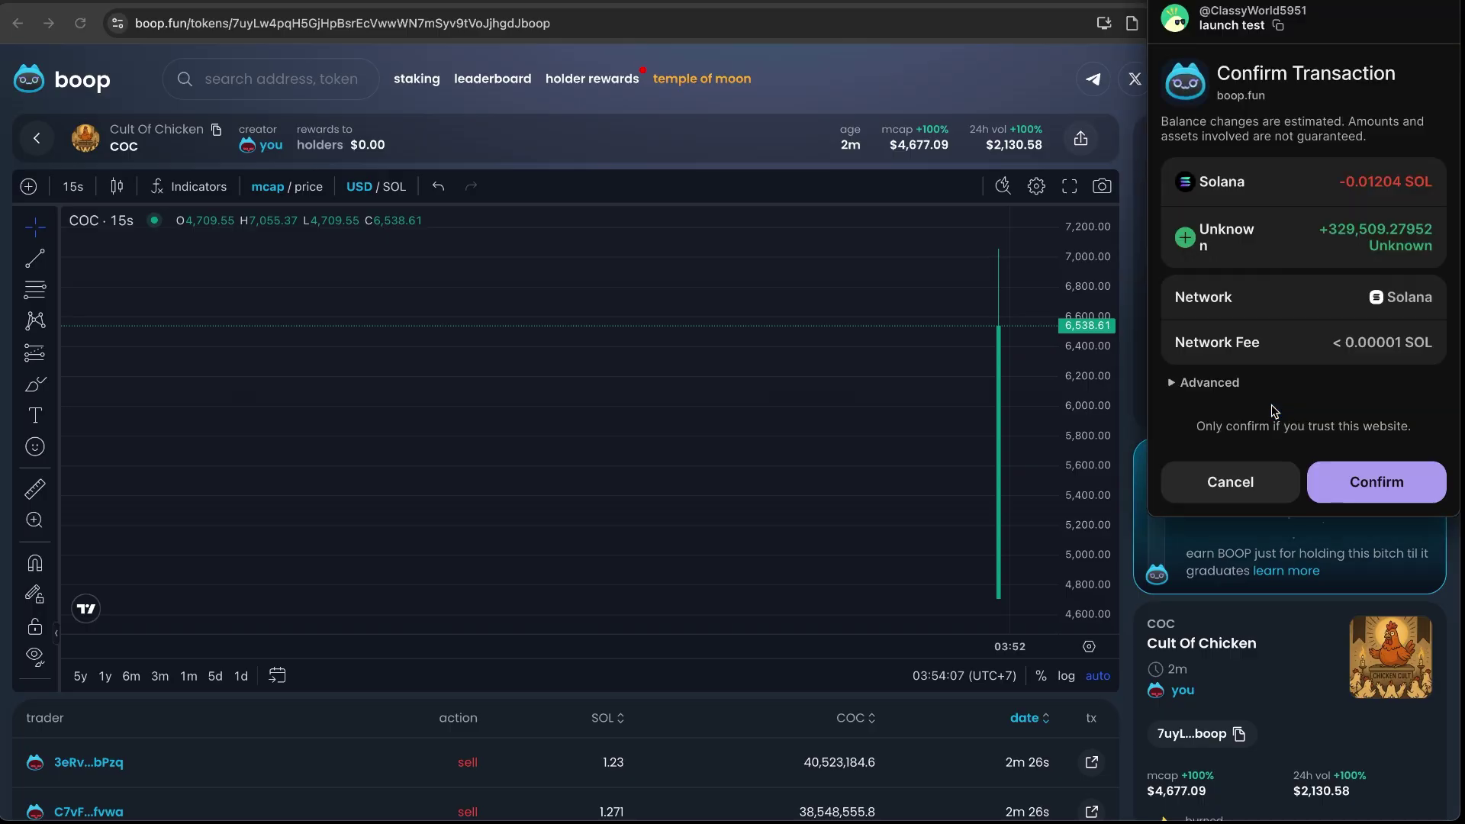
left_click(1229, 480)
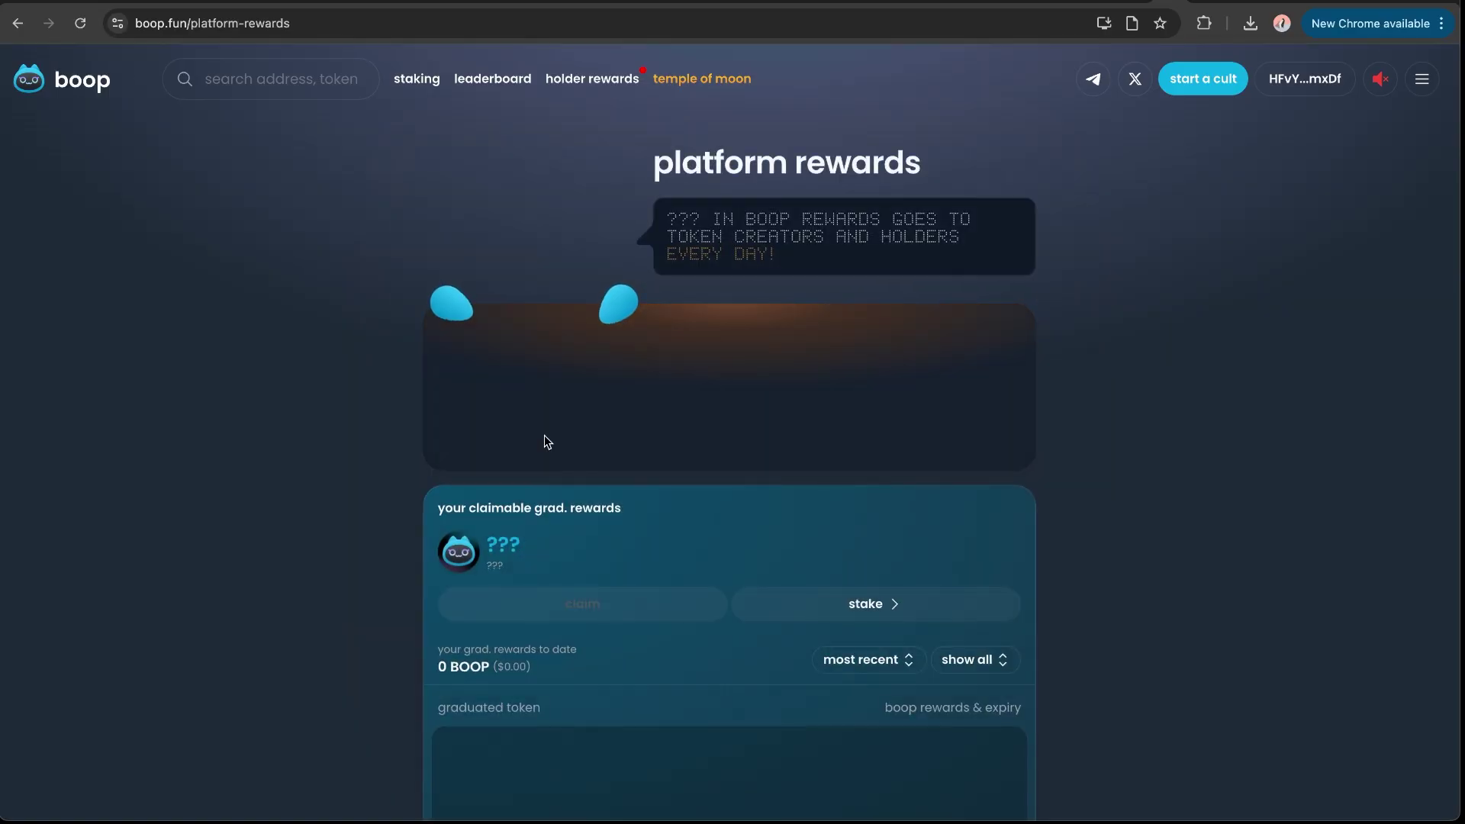
- Examine the platform rewards page, including the daily reward pot, the claimable graduation rewards and how they are earned
scroll(543, 438, "down", 2)
scroll(544, 441, "down", 4)
scroll(543, 441, "up", 5)
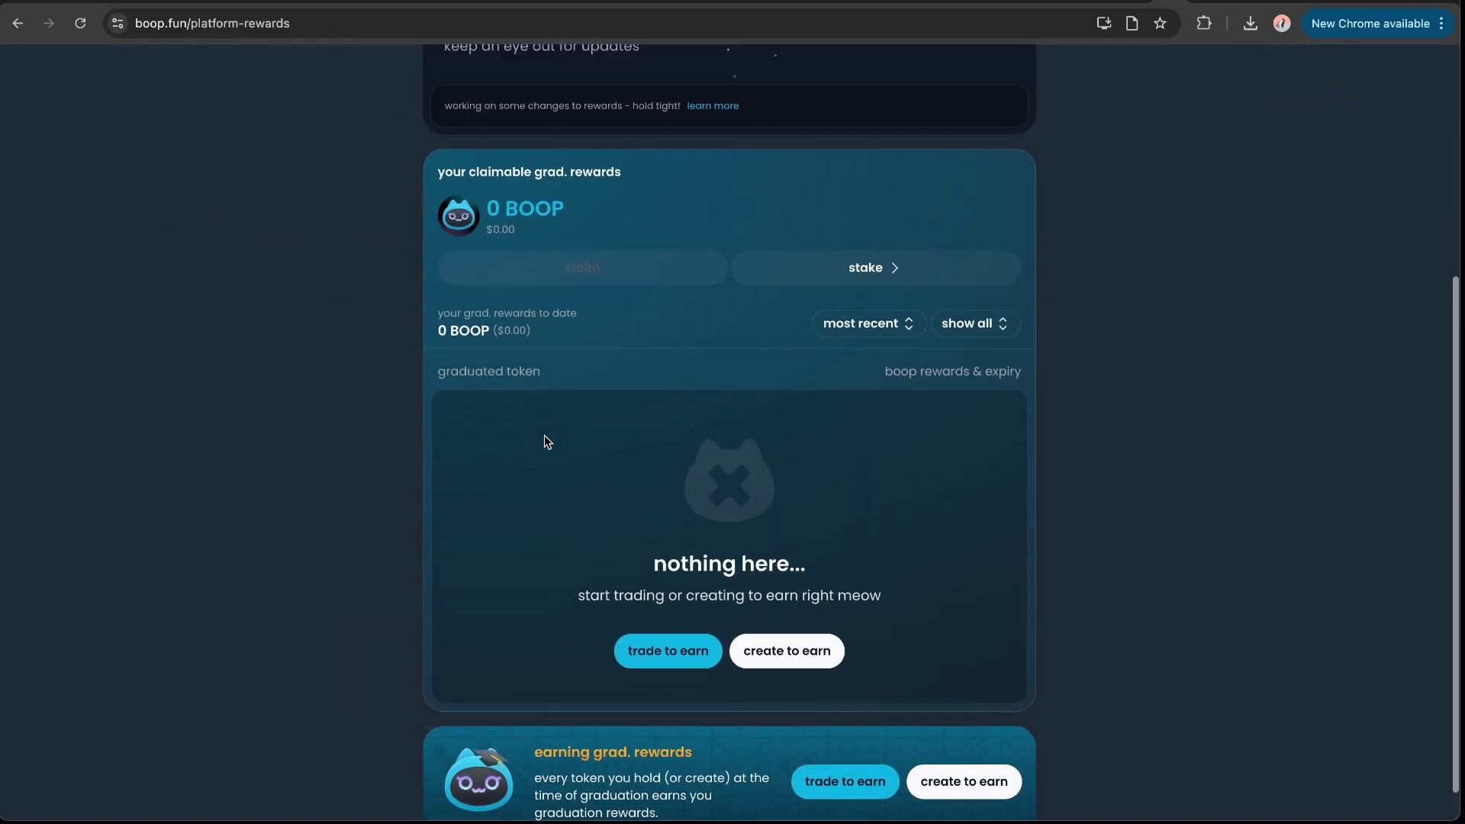
scroll(544, 441, "down", 5)
scroll(928, 484, "up", 1)
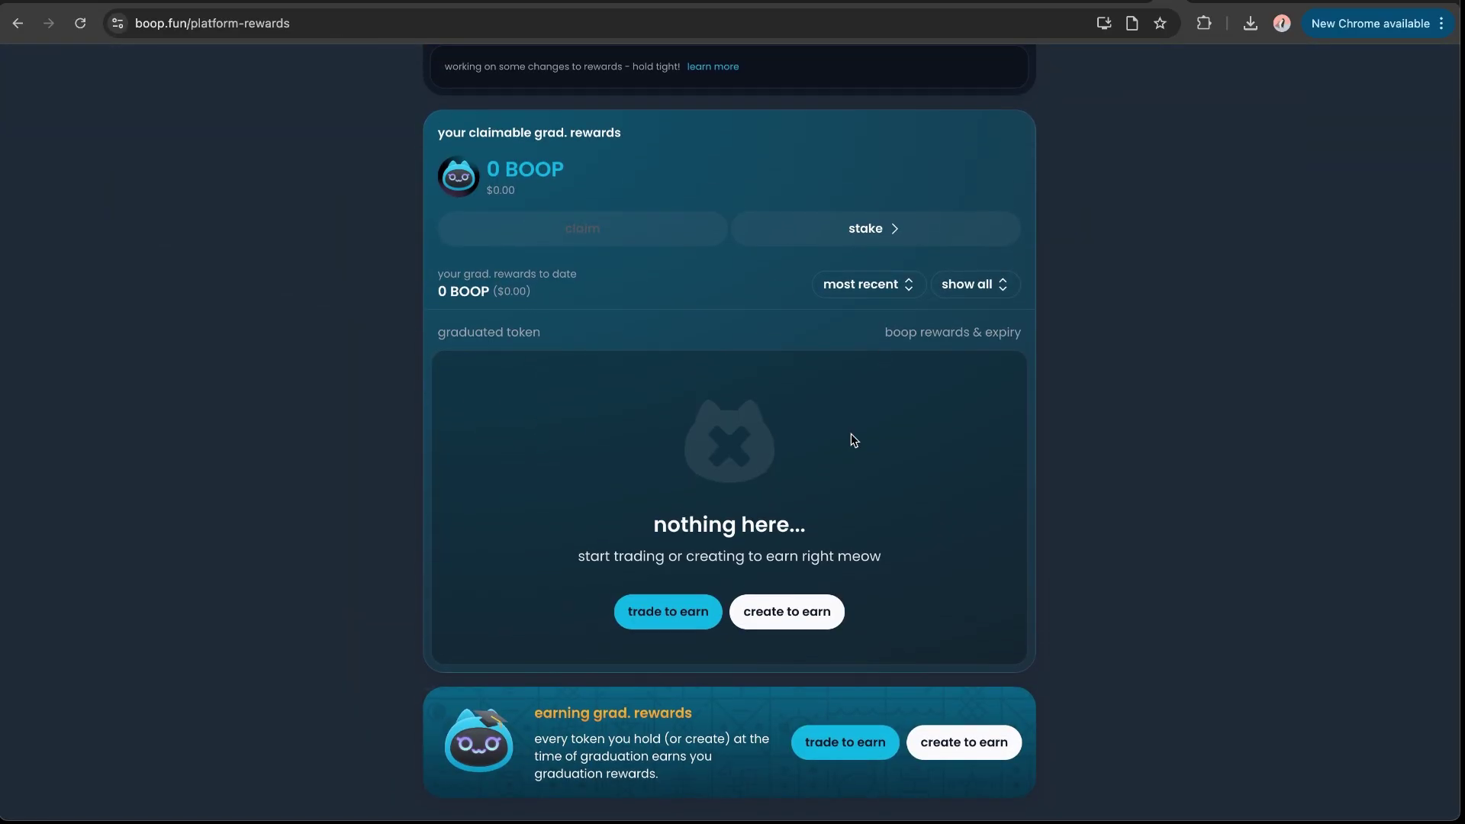
scroll(853, 438, "up", 5)
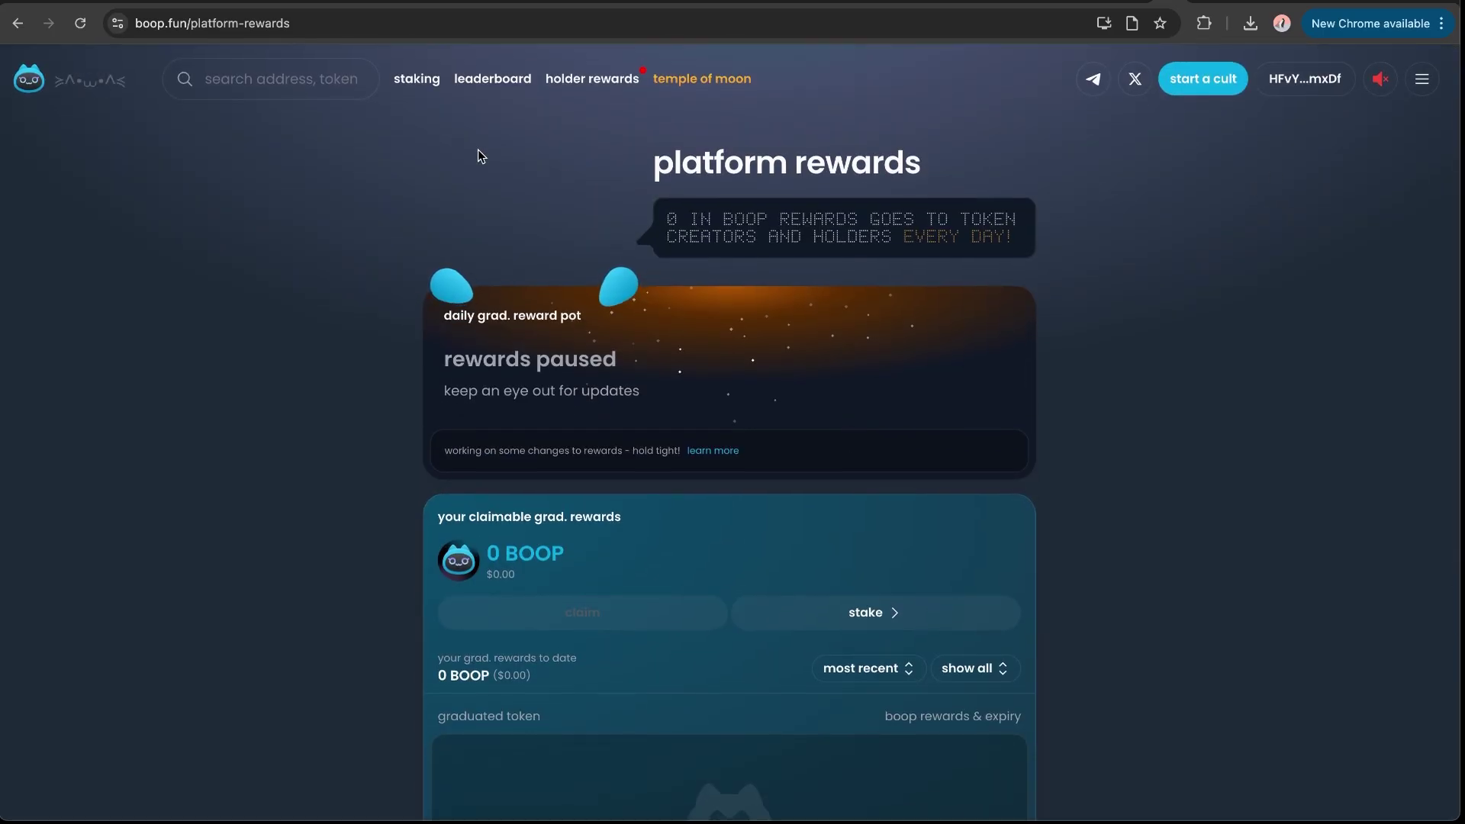
- Return to the boop.fun home page and look through the trending tokens for Cult Of Chicken
left_click(86, 88)
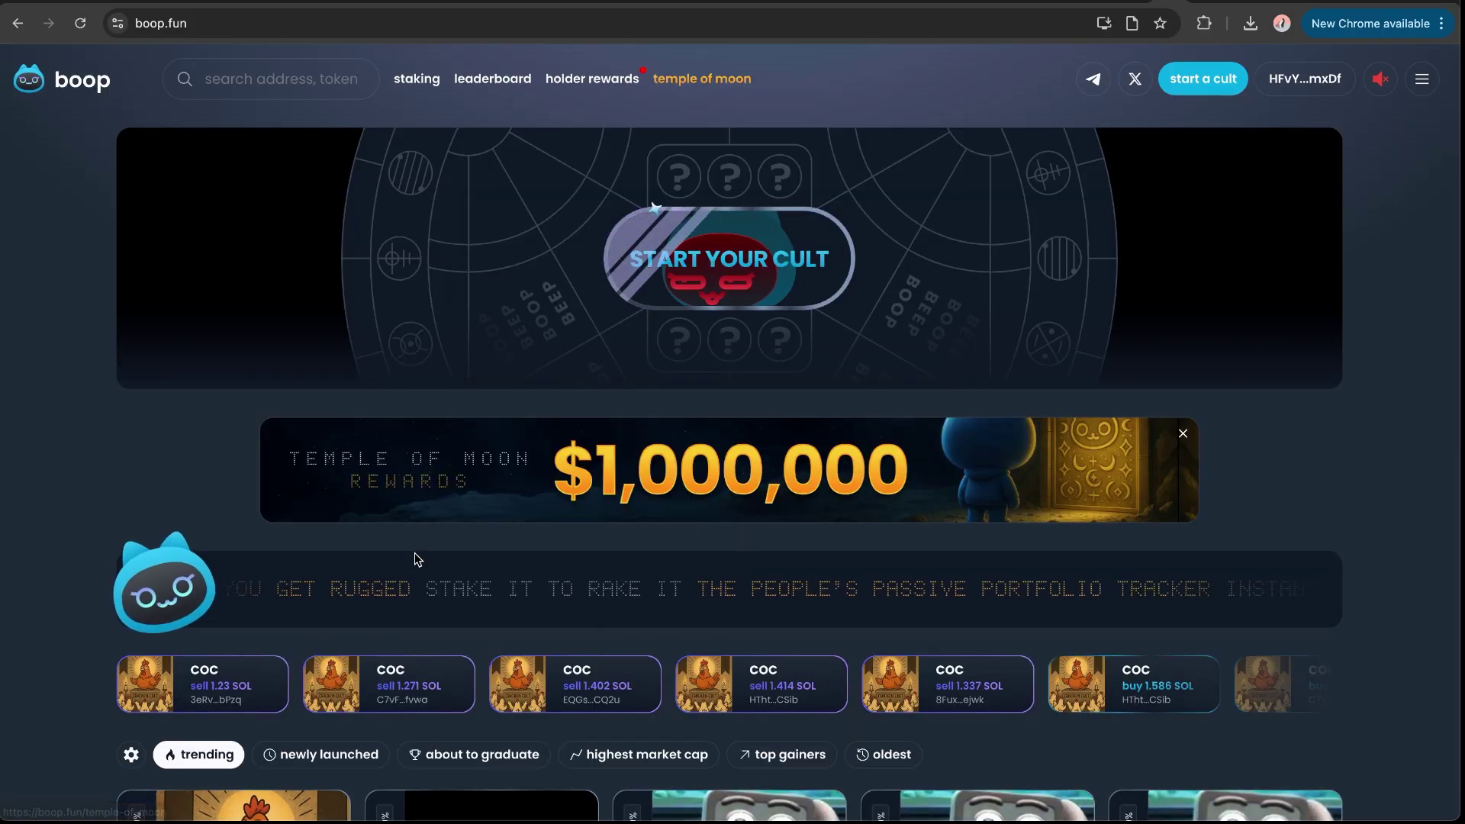
scroll(416, 555, "down", 1)
scroll(414, 558, "down", 8)
scroll(416, 559, "up", 2)
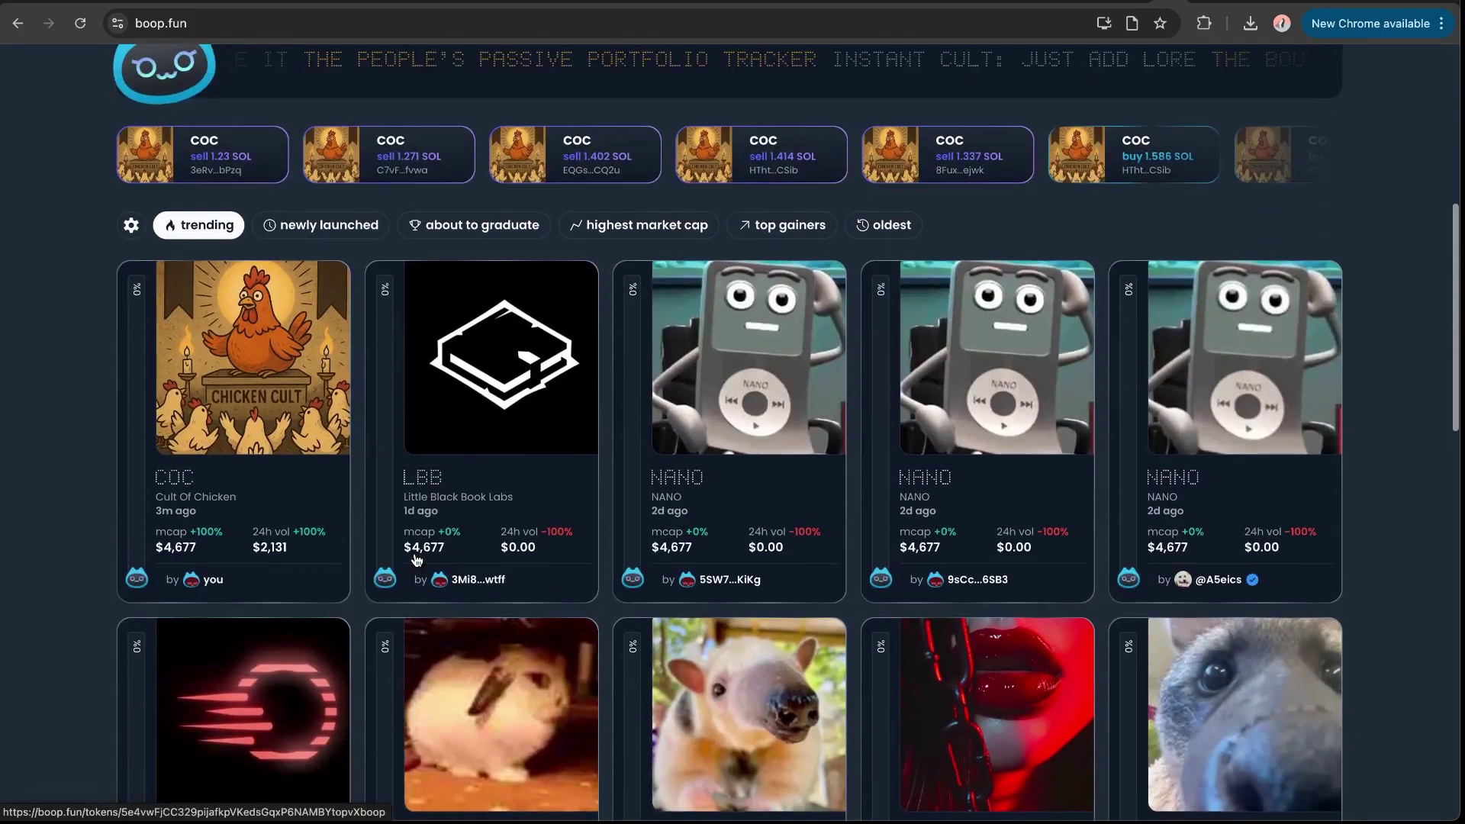